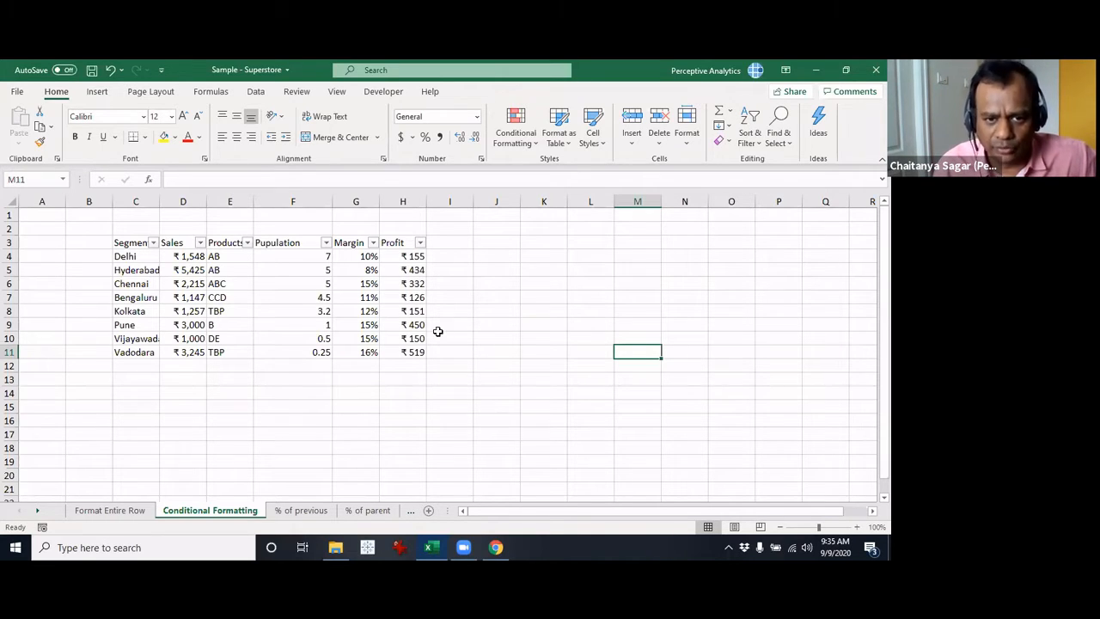
{"action": "left_click_drag", "start_coordinate": [413, 256], "coordinate": [414, 353]}
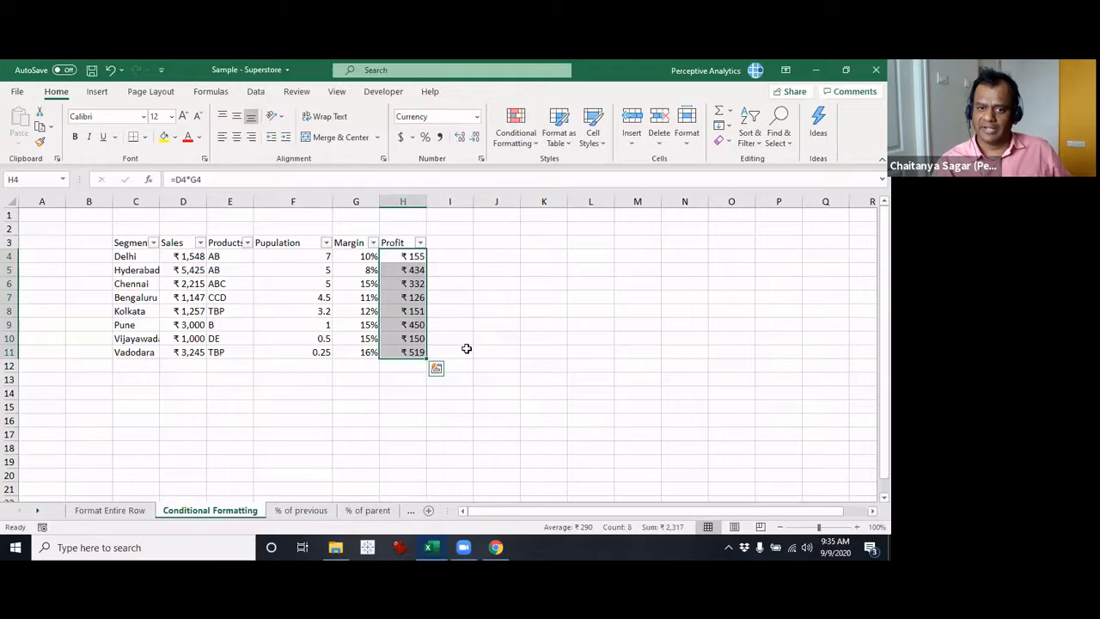
{"action": "left_click", "coordinate": [504, 321]}
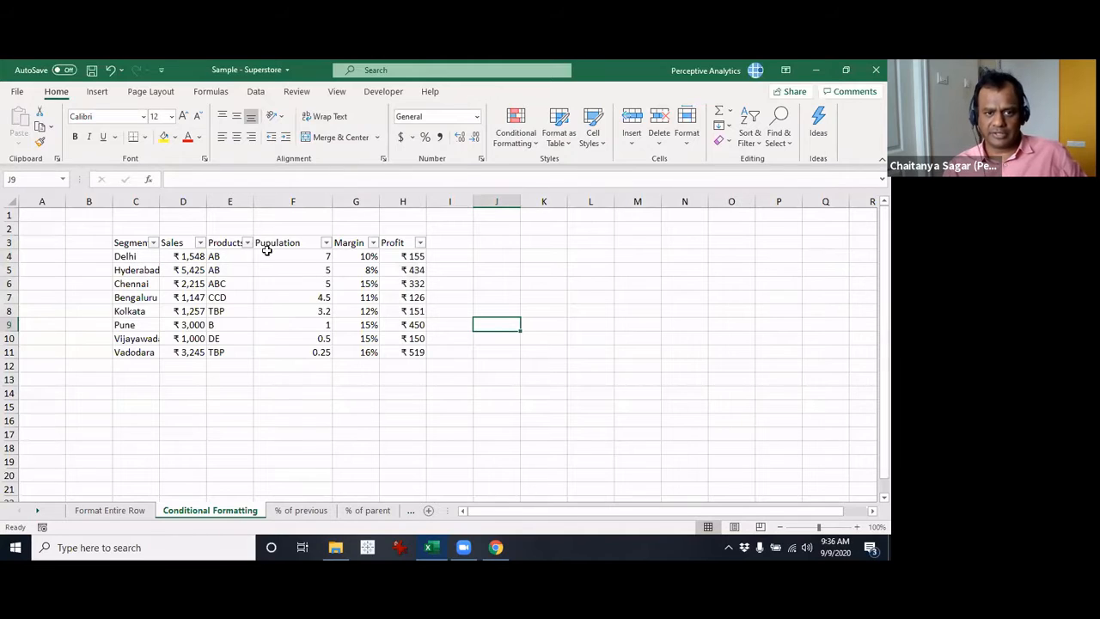
Highlight Profit values in H4:H11 greater than 200 with Light Red Fill with Dark Red Text
{"action": "left_click_drag", "start_coordinate": [412, 259], "coordinate": [412, 352]}
{"action": "left_click", "coordinate": [516, 128]}
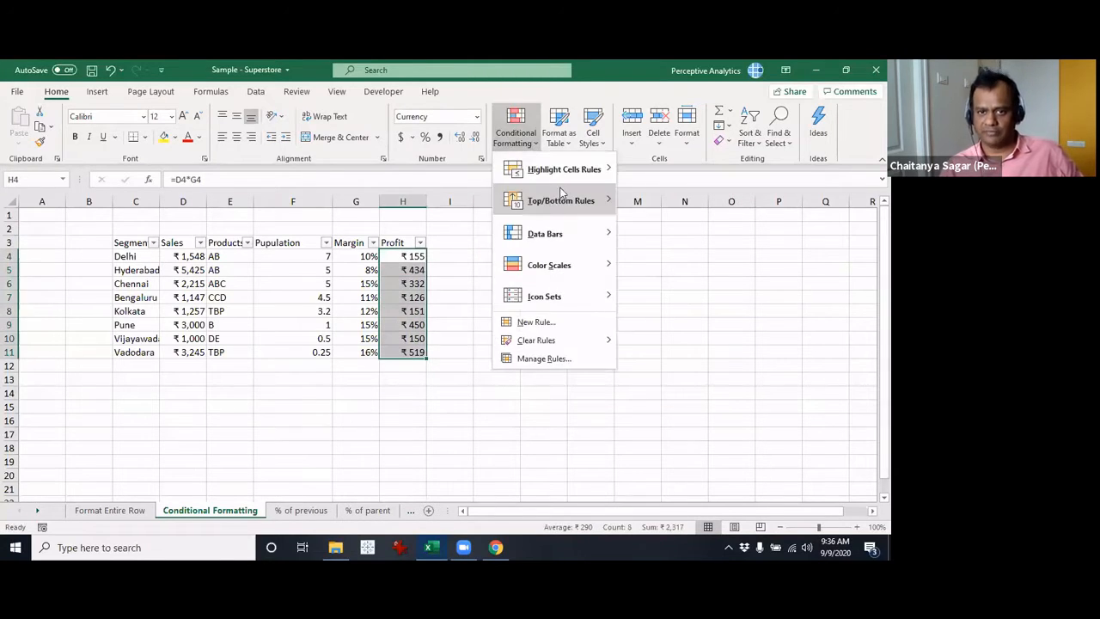
{"action": "mouse_move", "coordinate": [578, 172]}
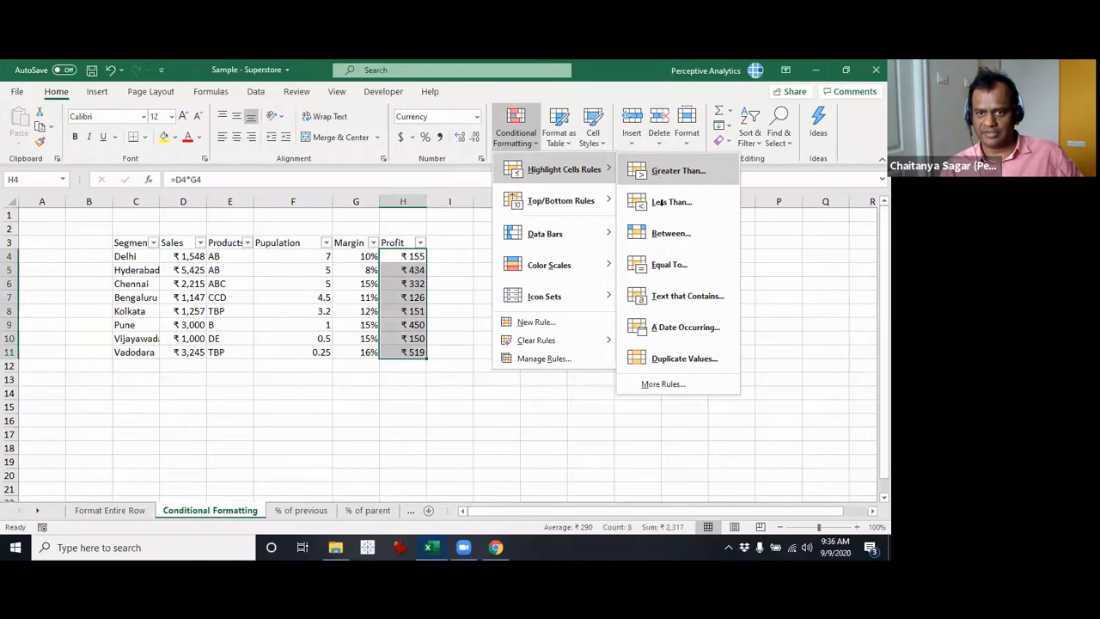
{"action": "left_click", "coordinate": [674, 171]}
{"action": "type", "text": "200"}
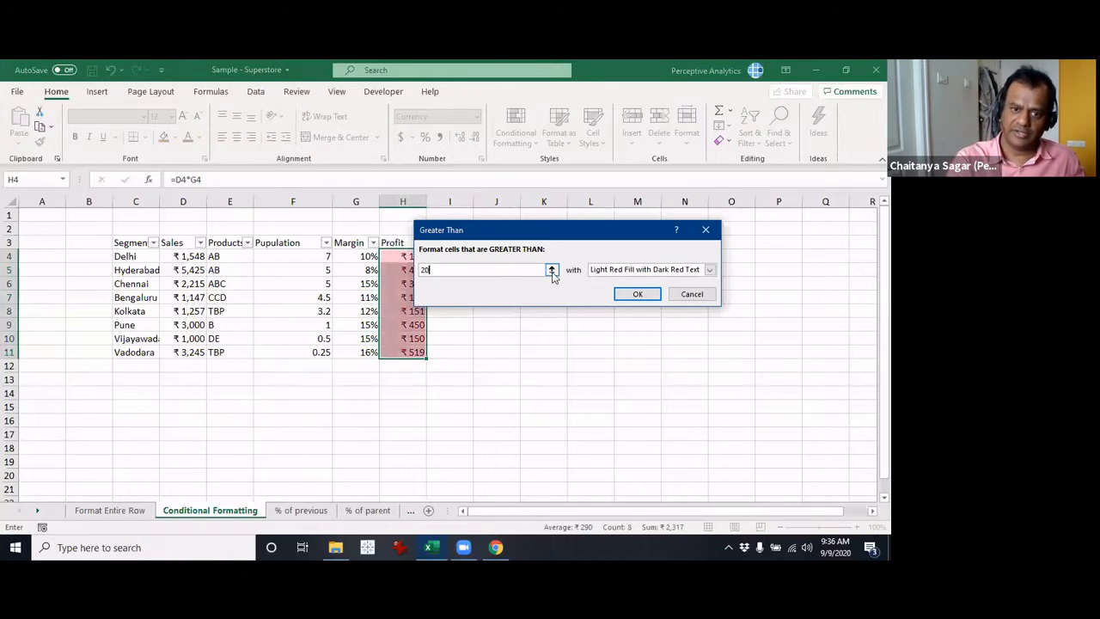
{"action": "left_click", "coordinate": [635, 294]}
{"action": "left_click", "coordinate": [628, 309]}
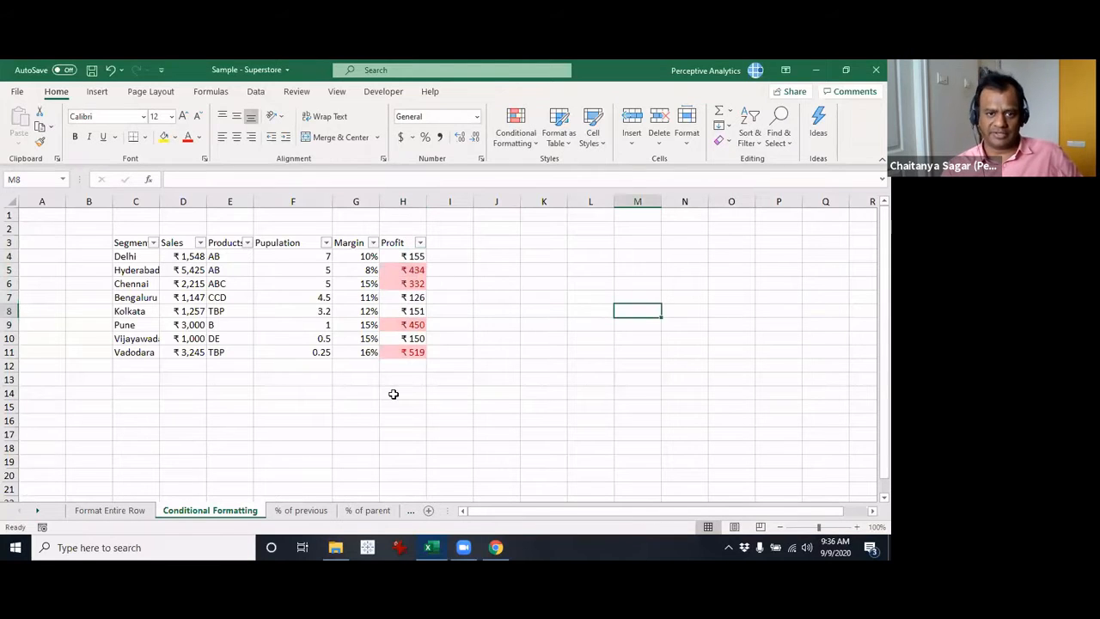
Copy the formatting of the Profit values onto the Segment through Margin cells C4:G11 with Format Painter
{"action": "left_click_drag", "start_coordinate": [410, 256], "coordinate": [401, 353]}
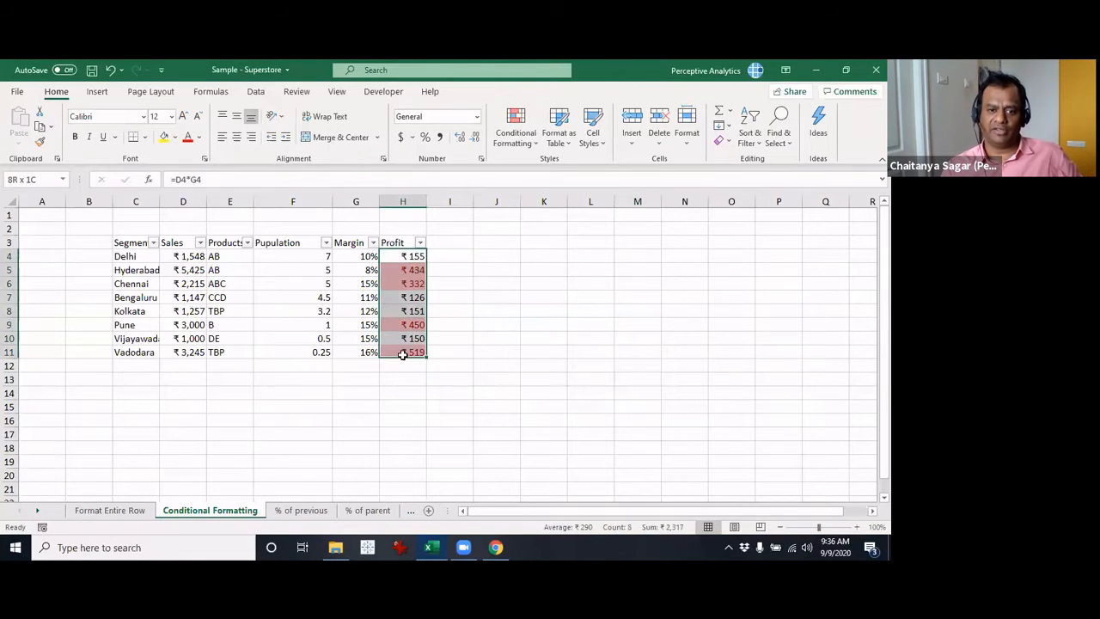
{"action": "left_click", "coordinate": [39, 141]}
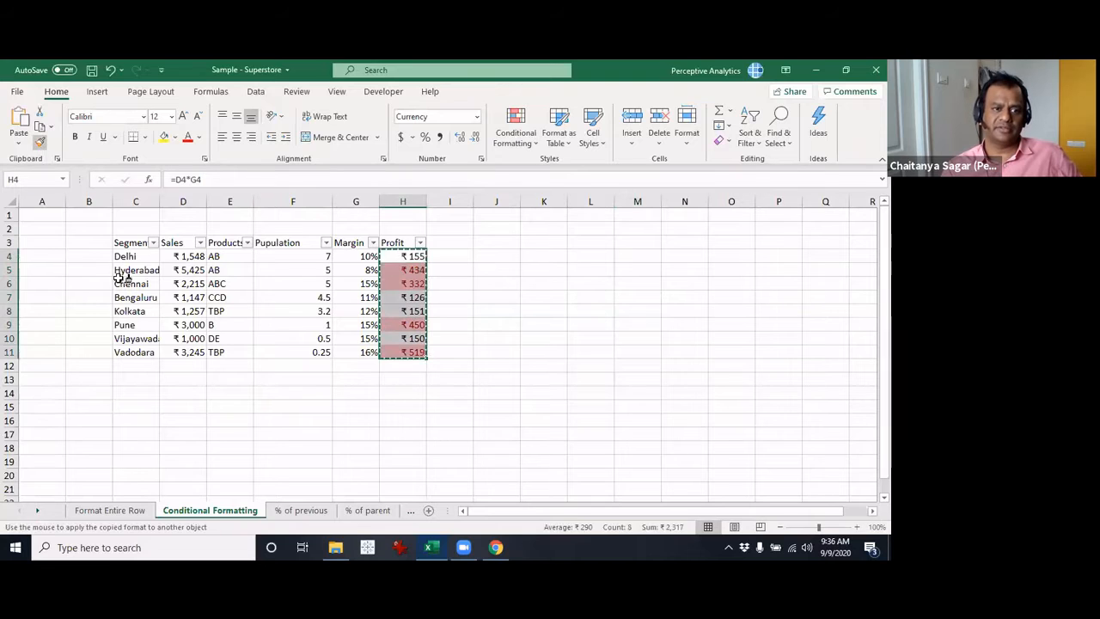
{"action": "mouse_move", "coordinate": [137, 256]}
{"action": "left_mouse_down"}
{"action": "mouse_move", "coordinate": [245, 325]}
{"action": "mouse_move", "coordinate": [361, 352]}
{"action": "left_mouse_up"}
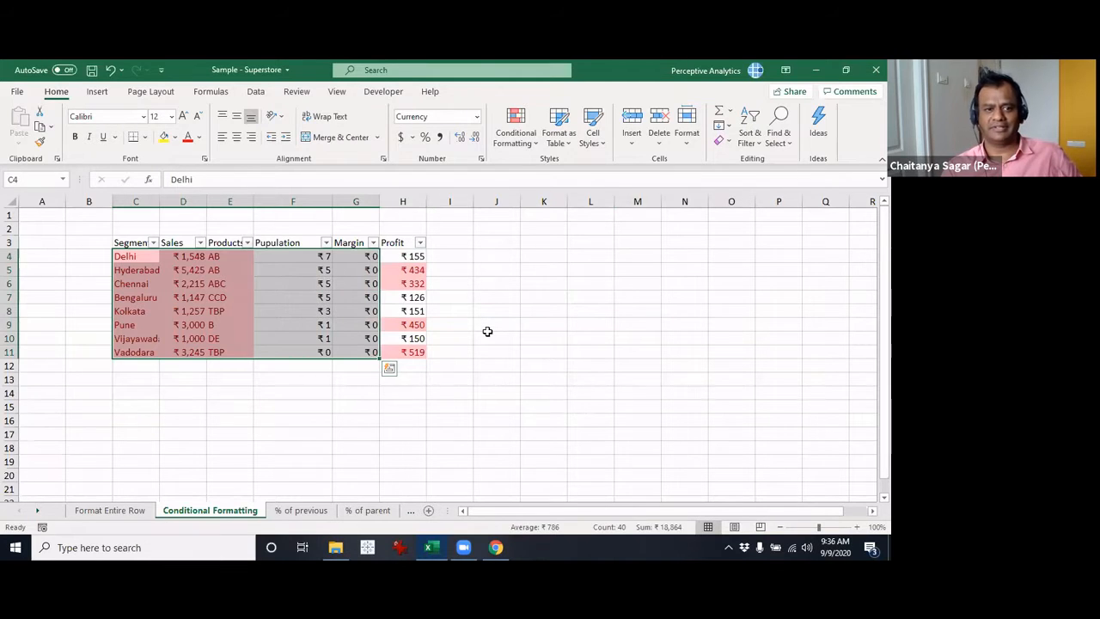
Examine how the copied formatting looks on the Segment, Sales and Products cells
{"action": "left_click", "coordinate": [202, 335]}
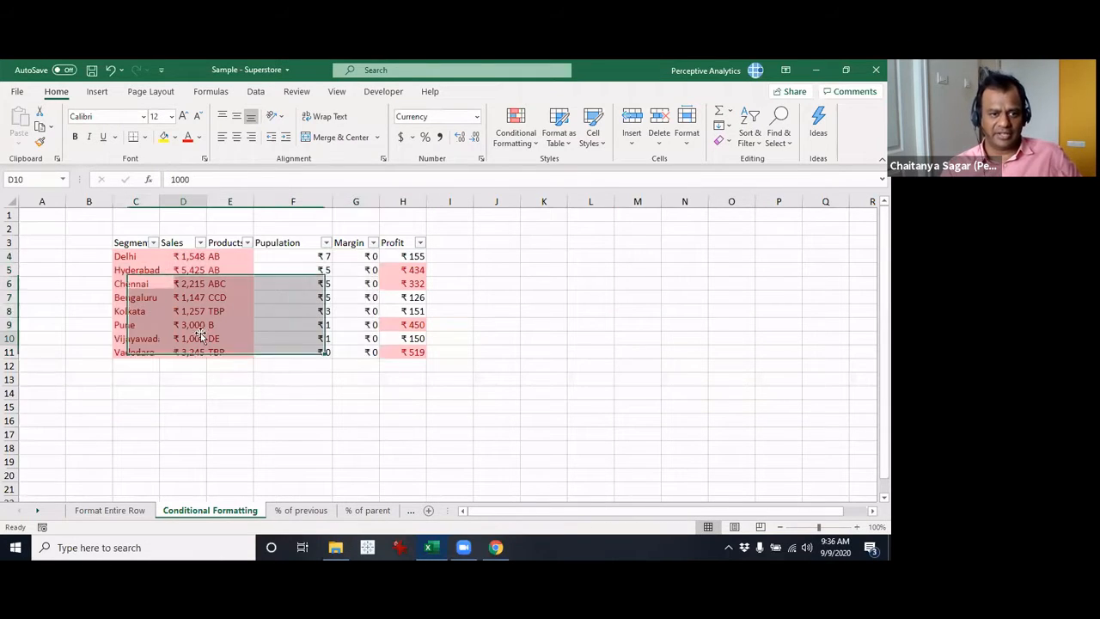
{"action": "left_click_drag", "start_coordinate": [133, 255], "coordinate": [225, 352]}
{"action": "left_click", "coordinate": [185, 352]}
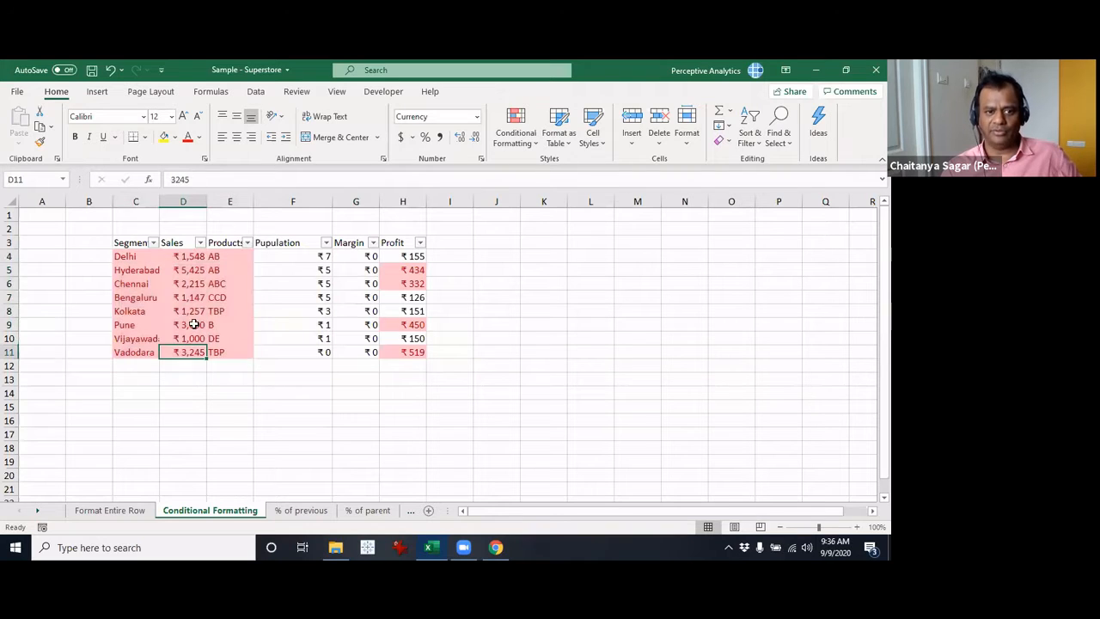
{"action": "left_click", "coordinate": [186, 311]}
{"action": "left_click", "coordinate": [184, 285]}
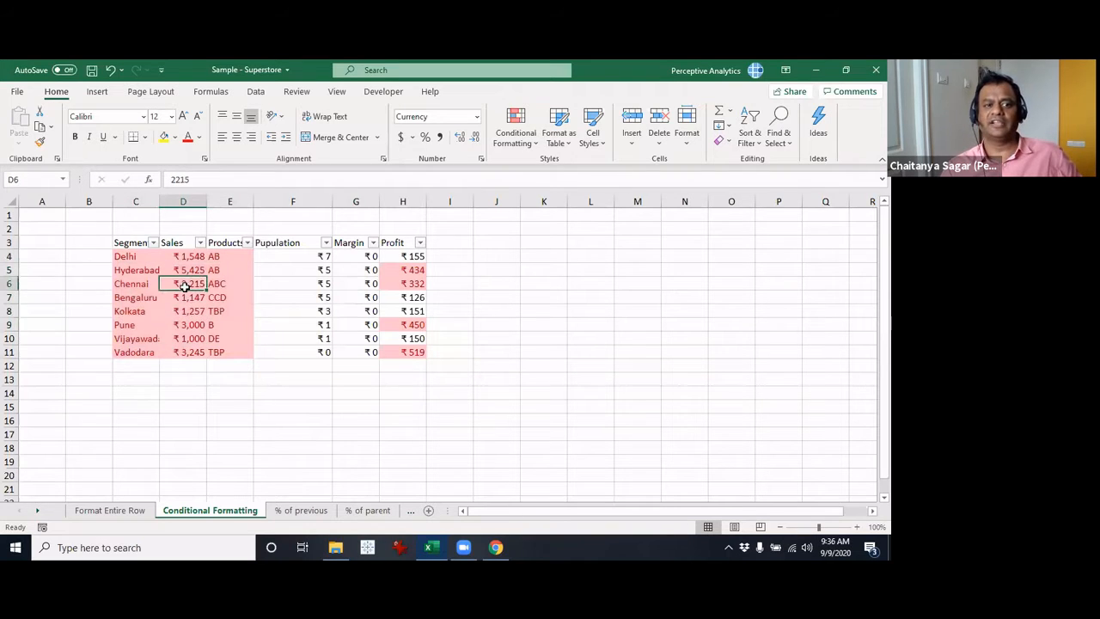
{"action": "left_click", "coordinate": [134, 257]}
{"action": "left_click", "coordinate": [123, 296]}
{"action": "left_click", "coordinate": [136, 329]}
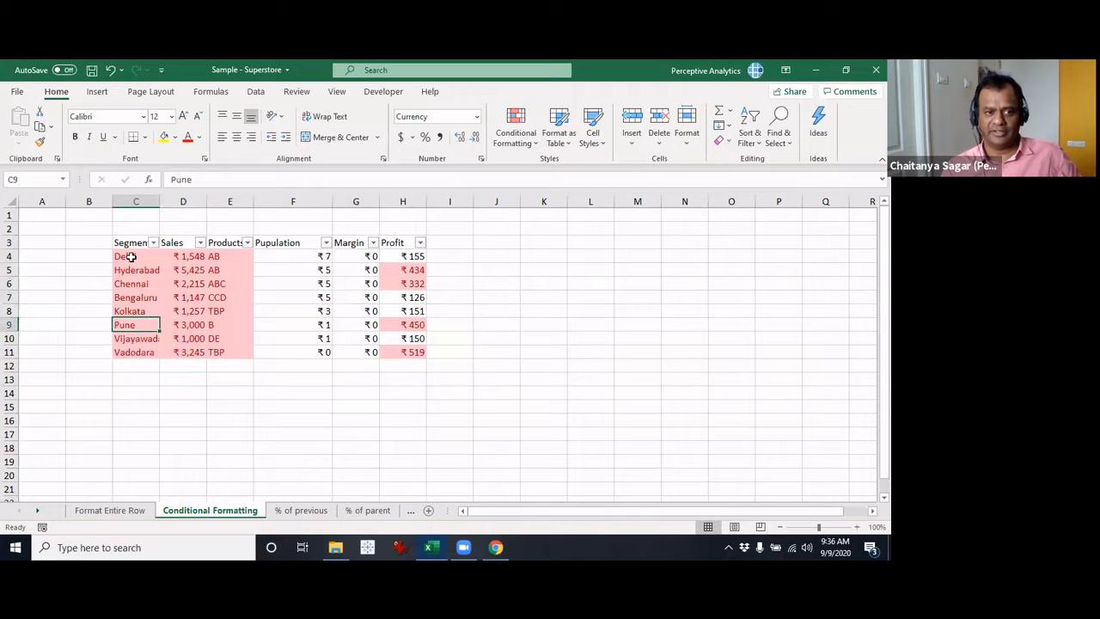
Undo the format painting on C4:G11 and cancel the pending copy of the Profit cells
{"action": "left_click_drag", "start_coordinate": [129, 255], "coordinate": [233, 352]}
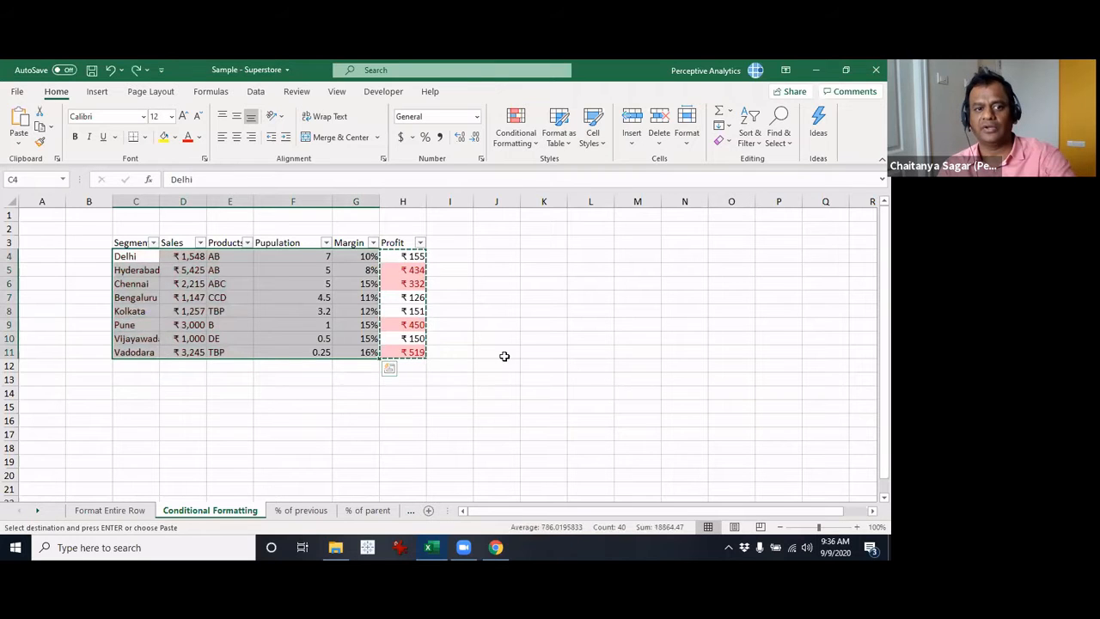
{"action": "left_click", "coordinate": [504, 359]}
{"action": "key", "text": "Escape"}
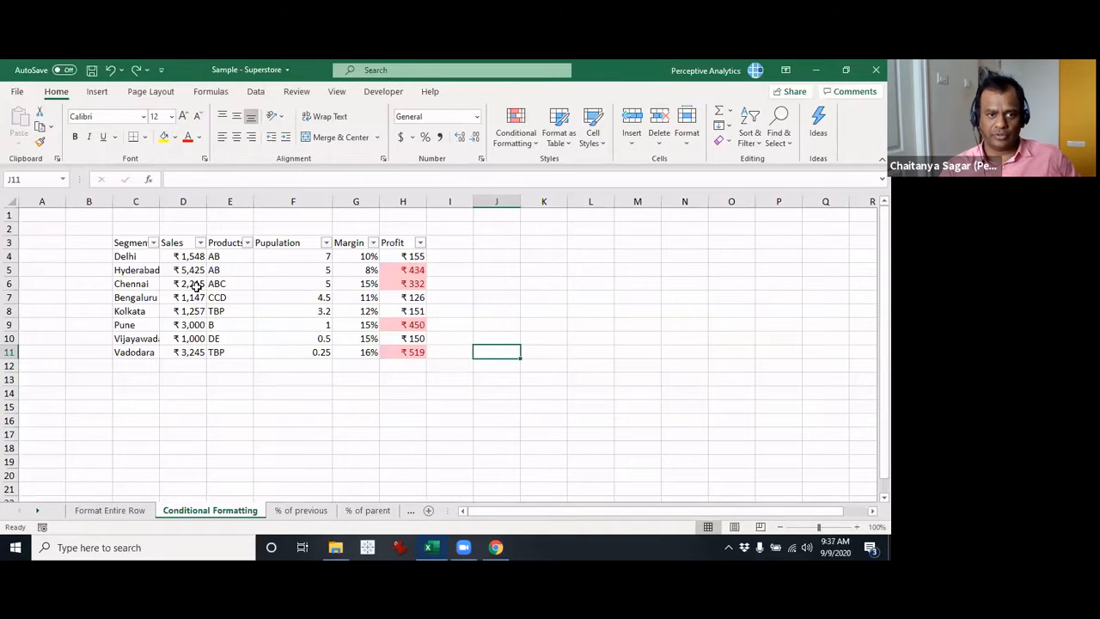
Clear the conditional formatting rules from the Profit cells H4:H11 only
{"action": "left_click_drag", "start_coordinate": [408, 256], "coordinate": [418, 352]}
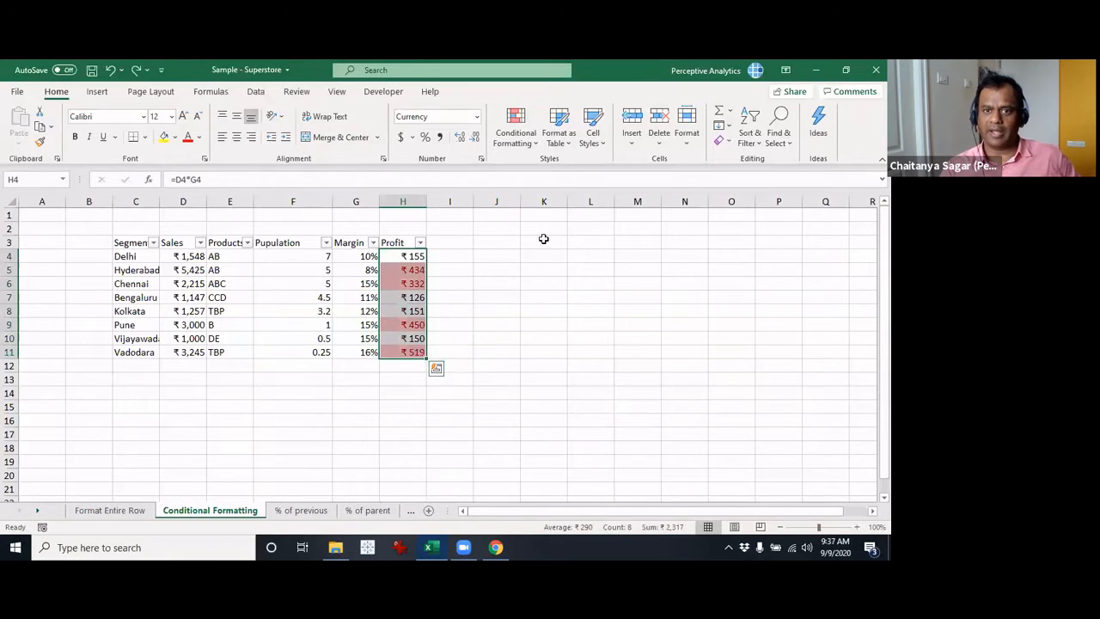
{"action": "left_click", "coordinate": [532, 152]}
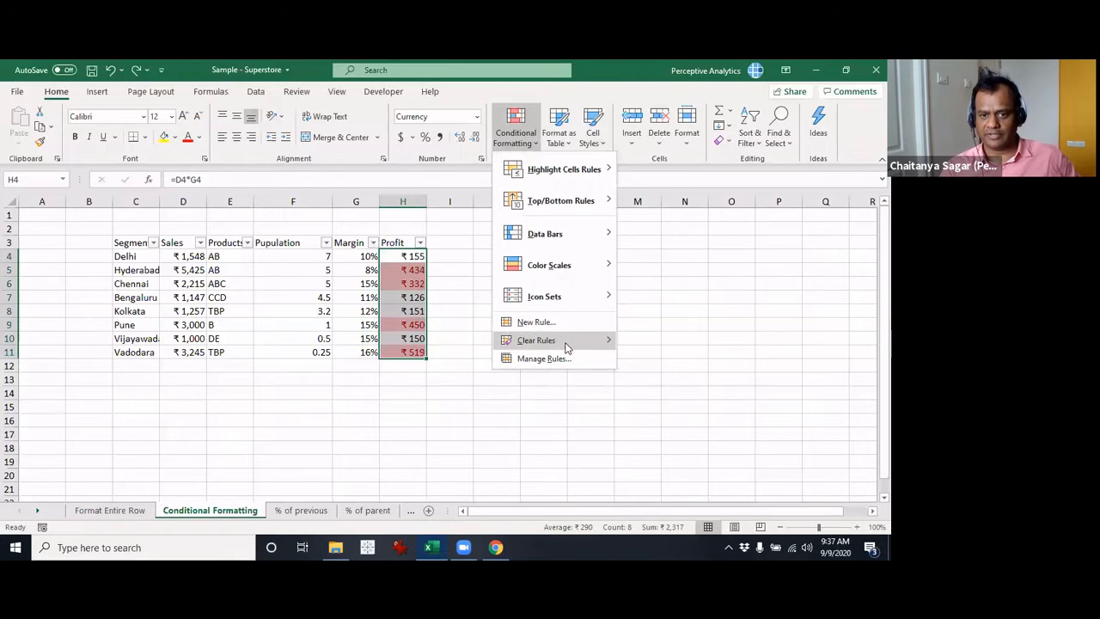
{"action": "mouse_move", "coordinate": [550, 340]}
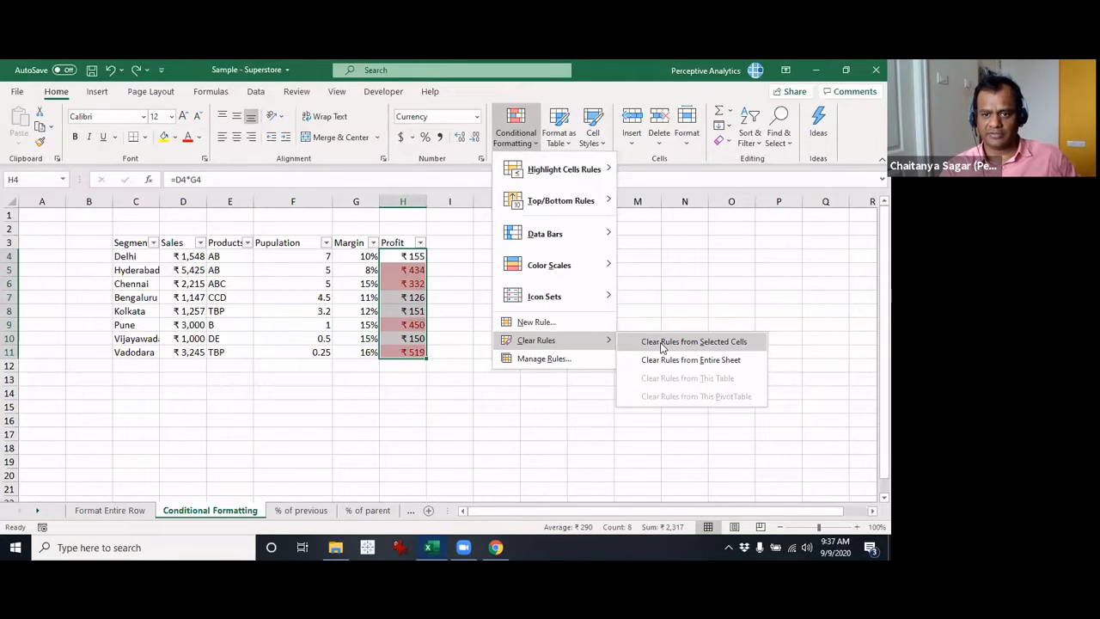
{"action": "left_click", "coordinate": [661, 342]}
{"action": "left_click", "coordinate": [469, 346]}
{"action": "left_click", "coordinate": [325, 284]}
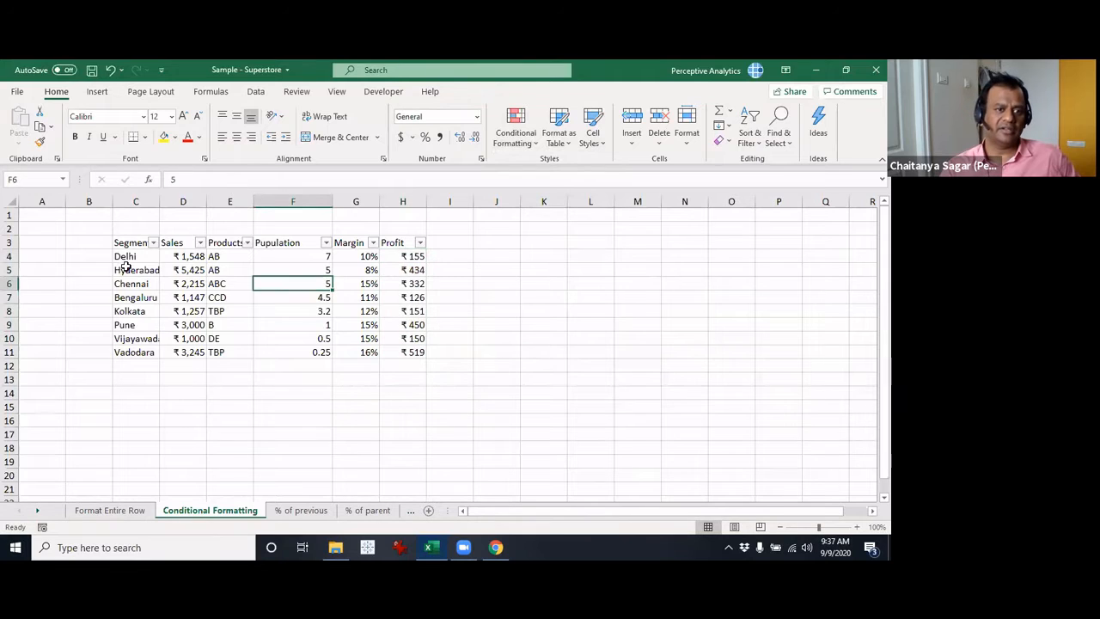
Start a new conditional formatting rule for C4:H11 that uses a formula to determine which cells to format
{"action": "left_click_drag", "start_coordinate": [125, 257], "coordinate": [421, 352]}
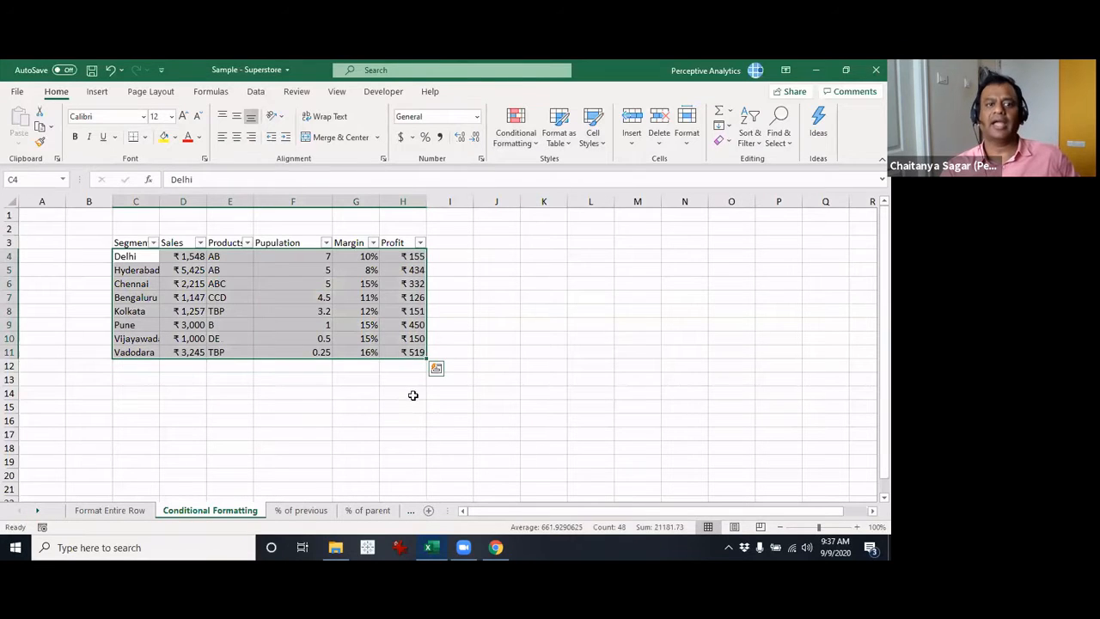
{"action": "left_click", "coordinate": [522, 140]}
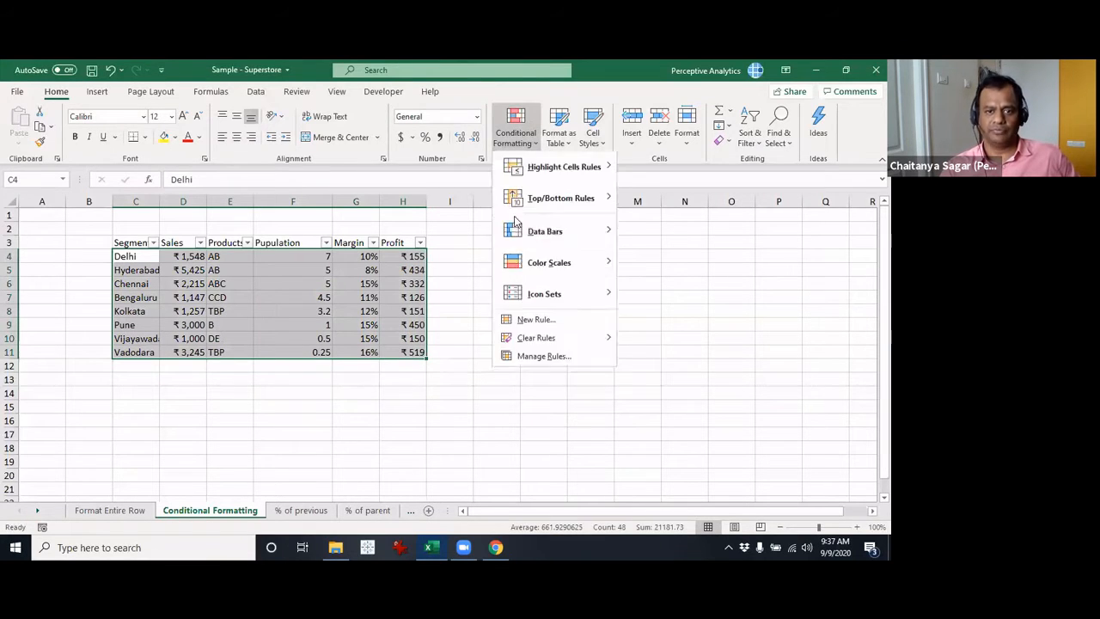
{"action": "left_click", "coordinate": [543, 320]}
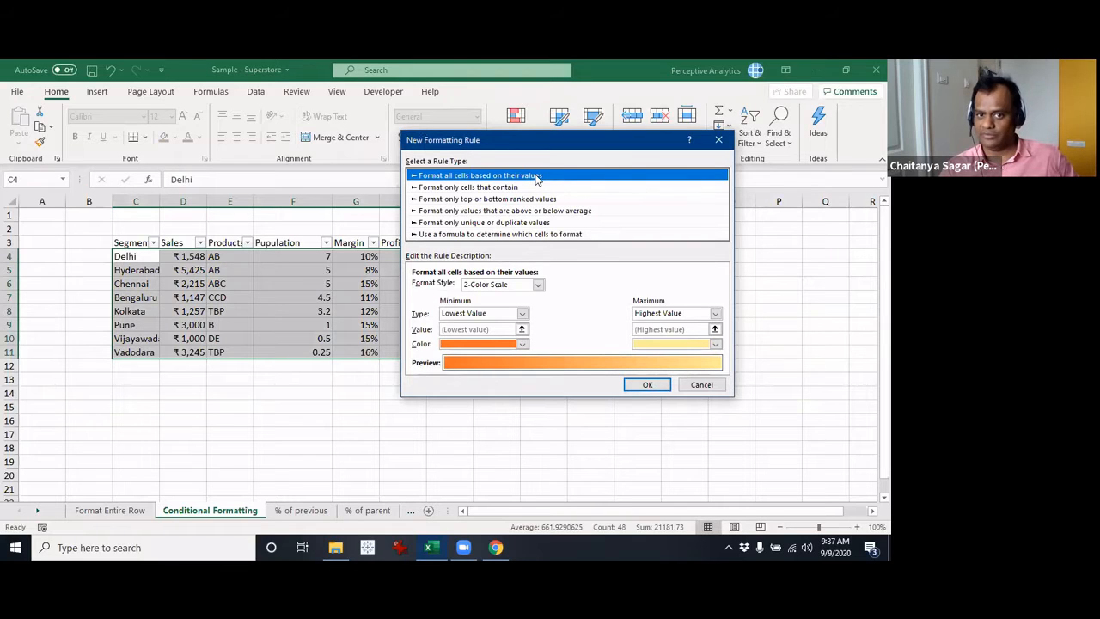
{"action": "left_click", "coordinate": [457, 233]}
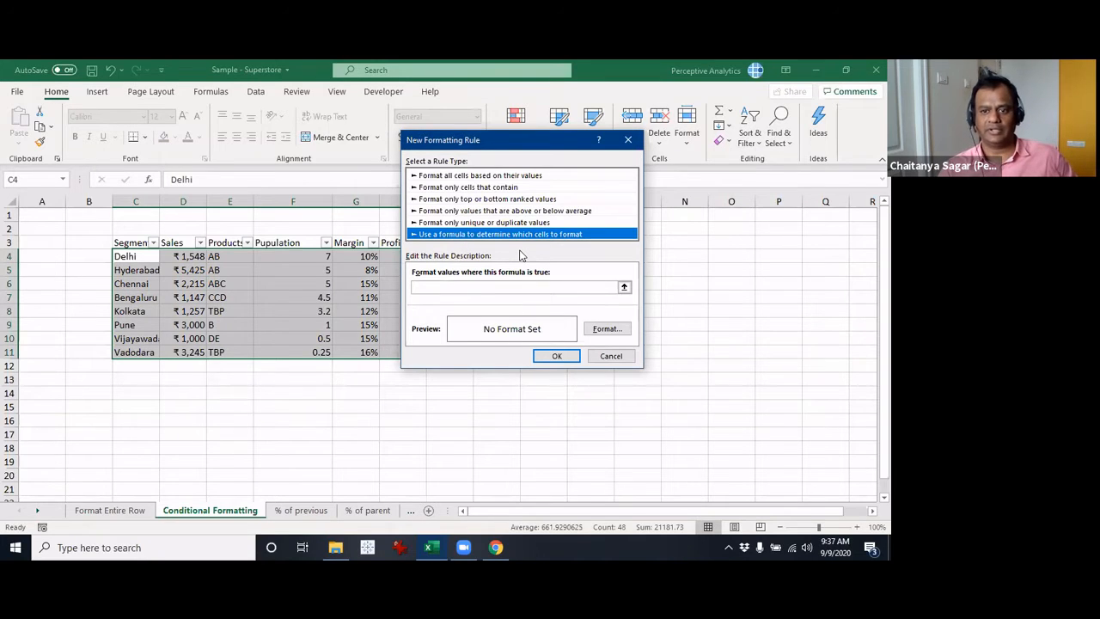
Enter =$H$4>200 as the rule's formula, picking the first Profit cell as the reference
{"action": "left_click", "coordinate": [482, 290]}
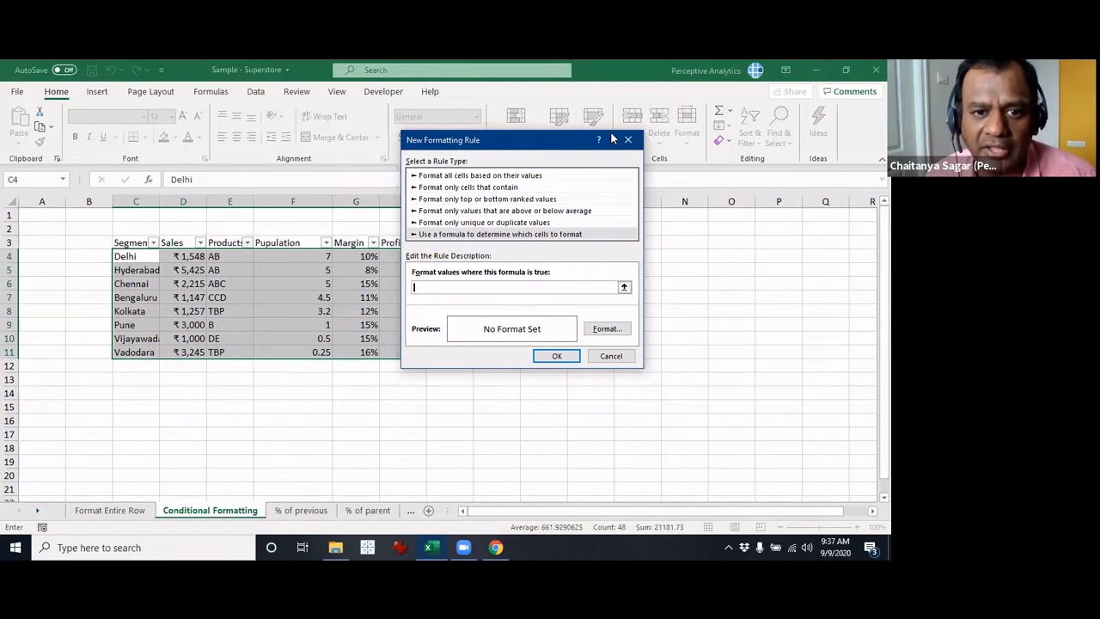
{"action": "left_click_drag", "start_coordinate": [554, 140], "coordinate": [553, 115]}
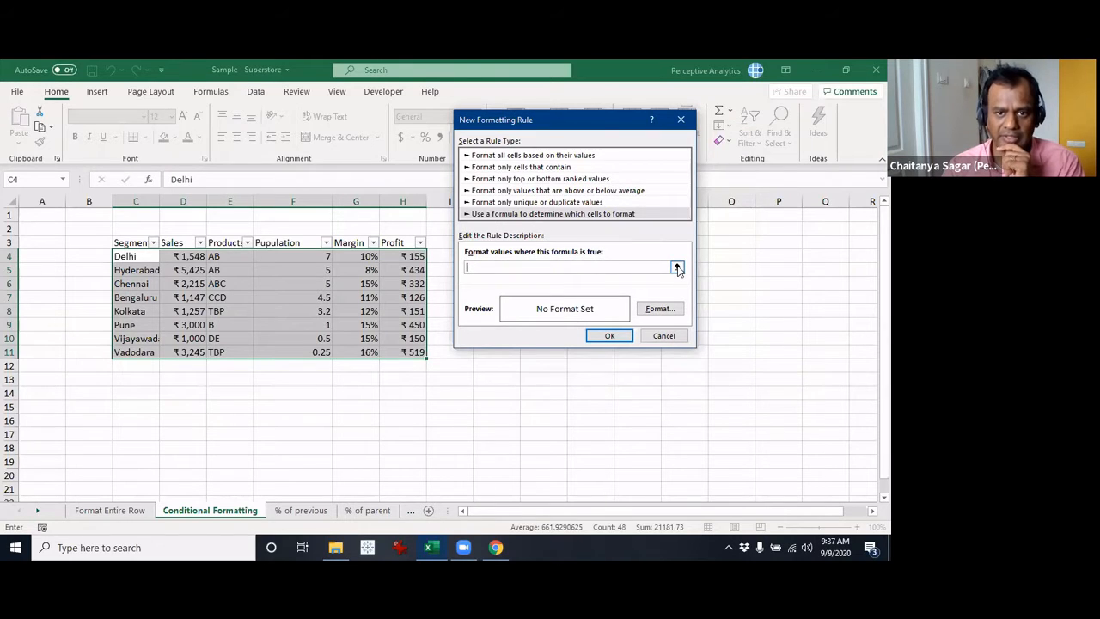
{"action": "left_click", "coordinate": [411, 256]}
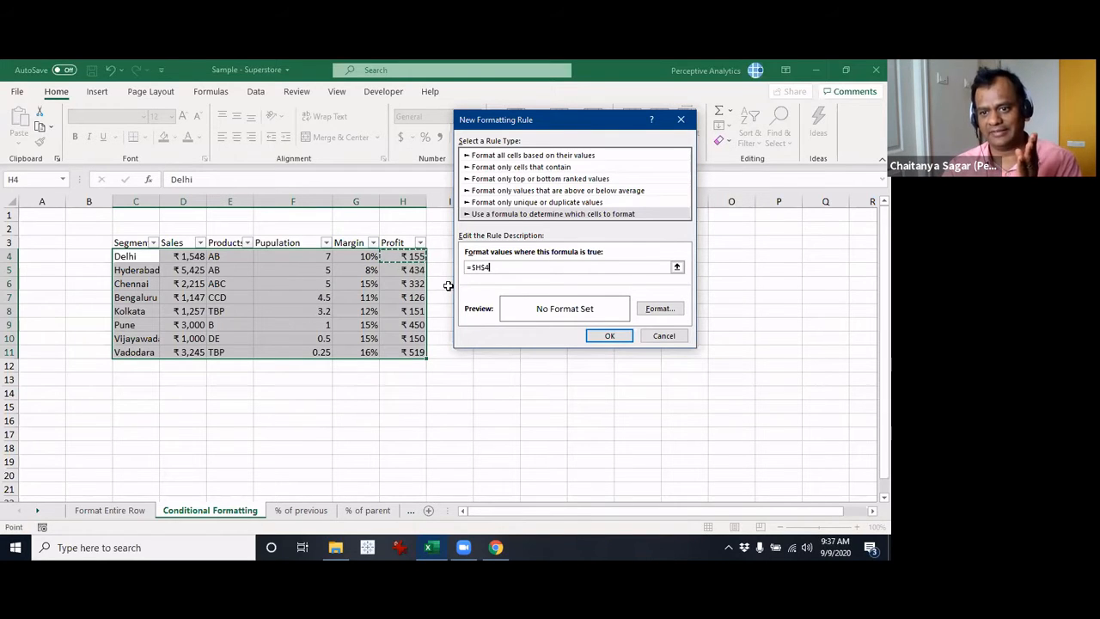
{"action": "left_click", "coordinate": [675, 268]}
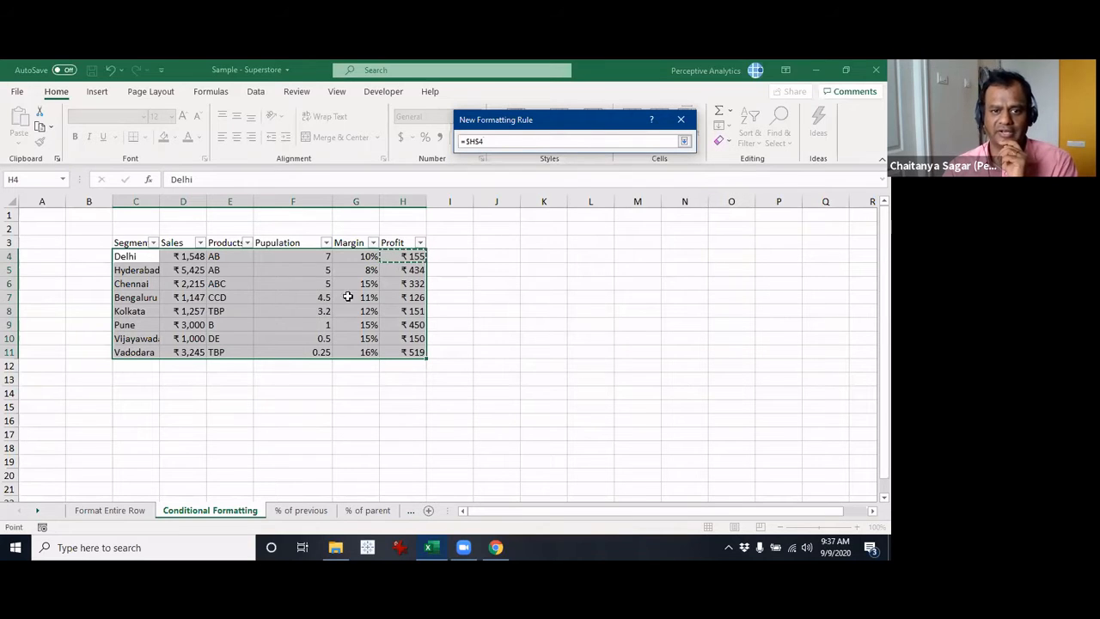
{"action": "left_click", "coordinate": [683, 142]}
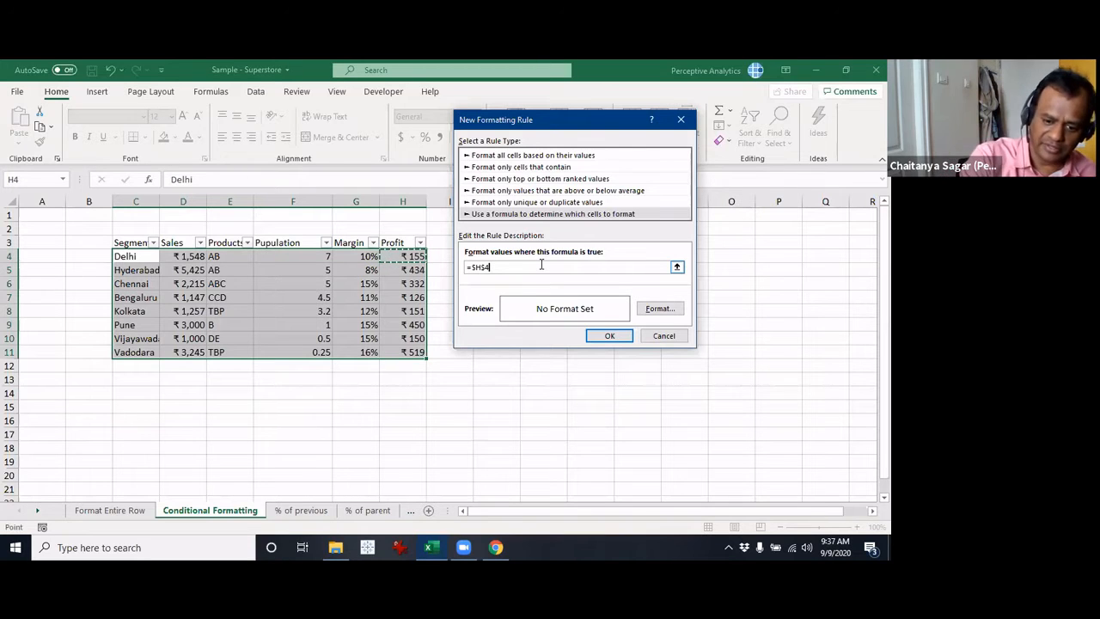
{"action": "type", "text": ">200"}
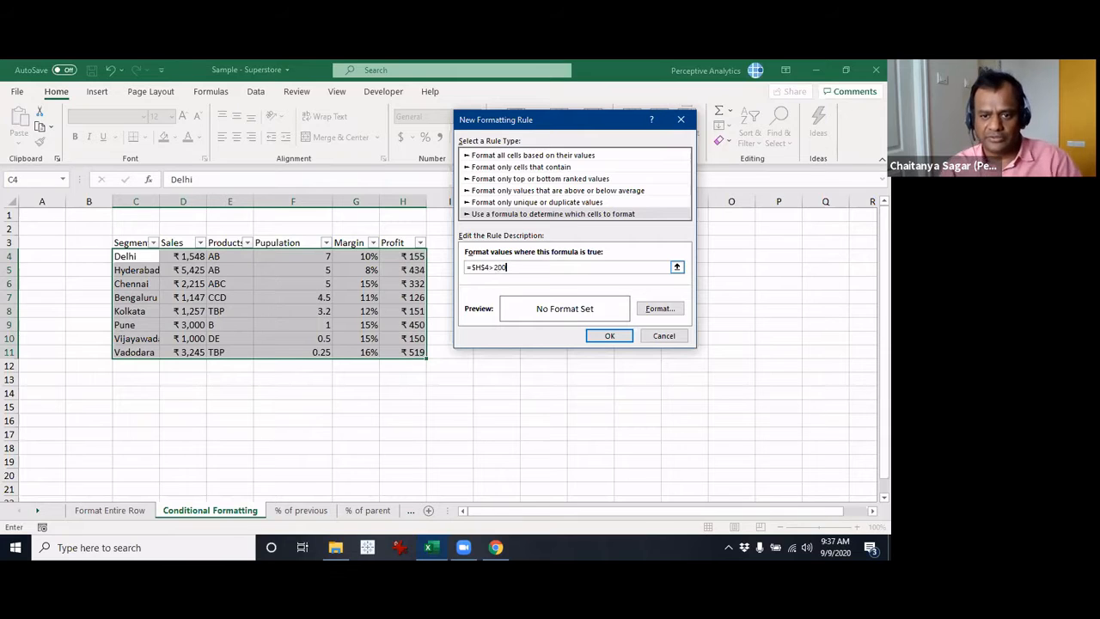
Give the rule an orange background fill and apply it to the selected table rows
{"action": "left_click", "coordinate": [659, 308]}
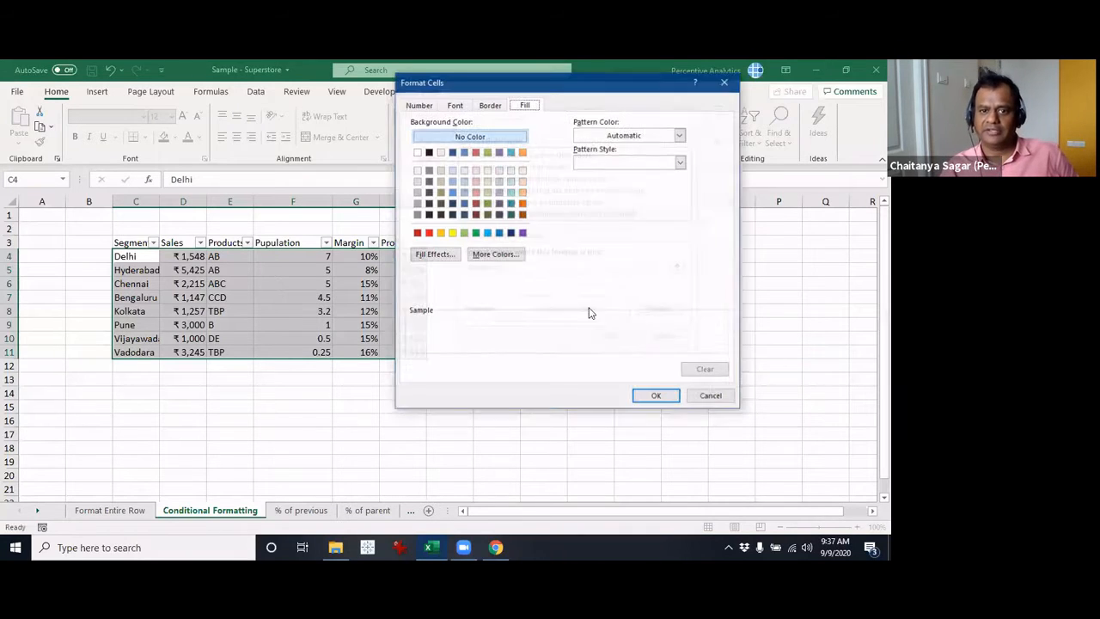
{"action": "left_click", "coordinate": [440, 232]}
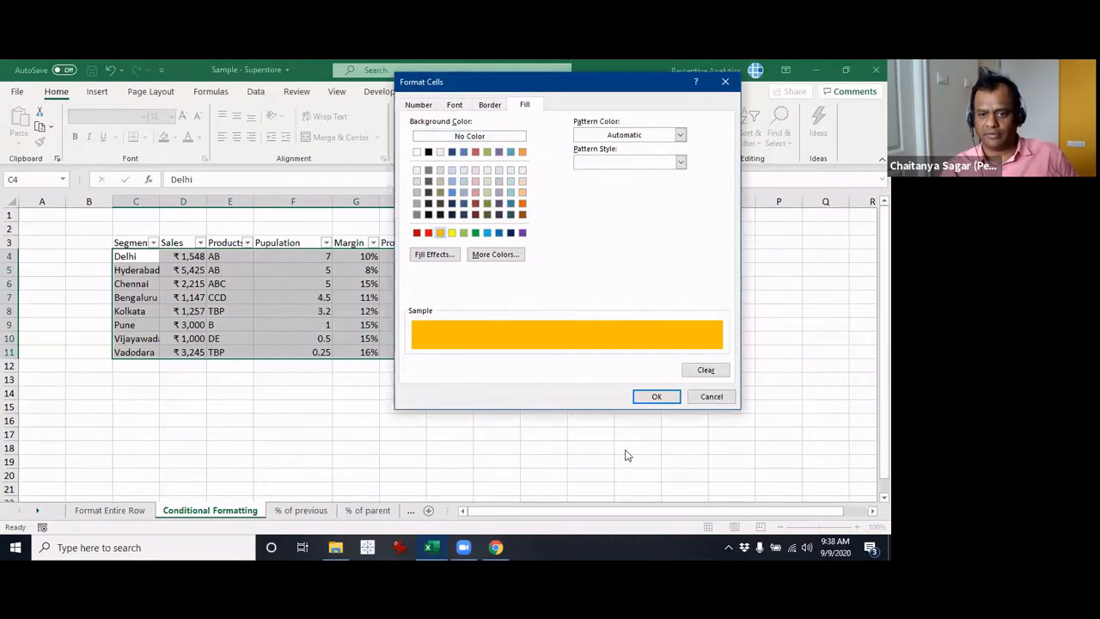
{"action": "left_click", "coordinate": [654, 396]}
{"action": "left_click", "coordinate": [608, 338]}
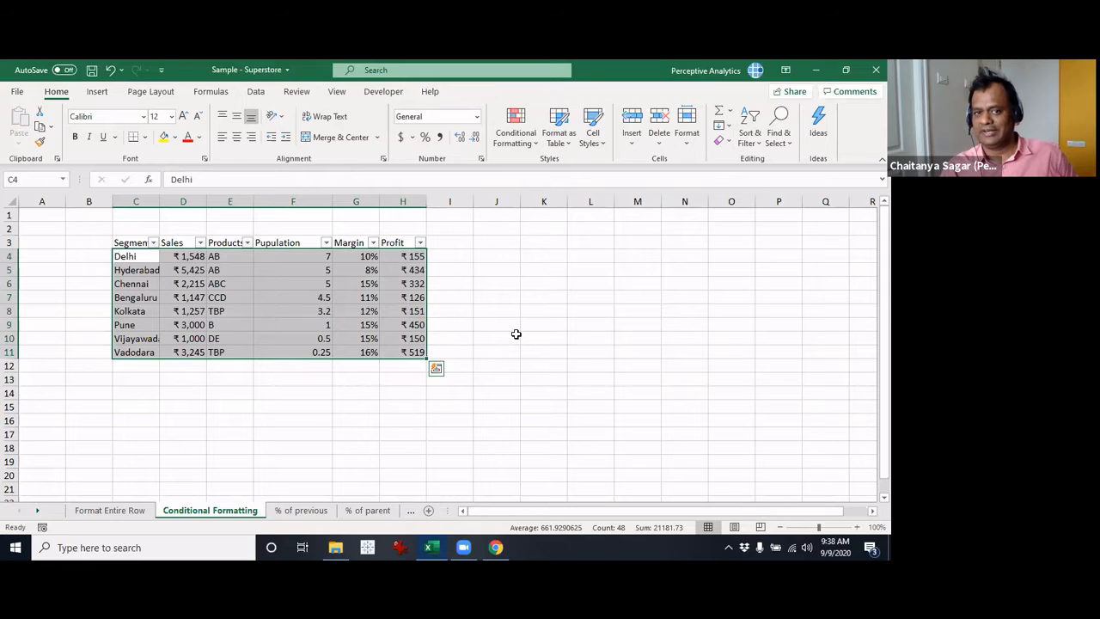
Edit the existing C4:H11 conditional formatting rule so its formula reads =$H$4>100, and apply it to the selected rows
{"action": "key", "text": "alt+o"}
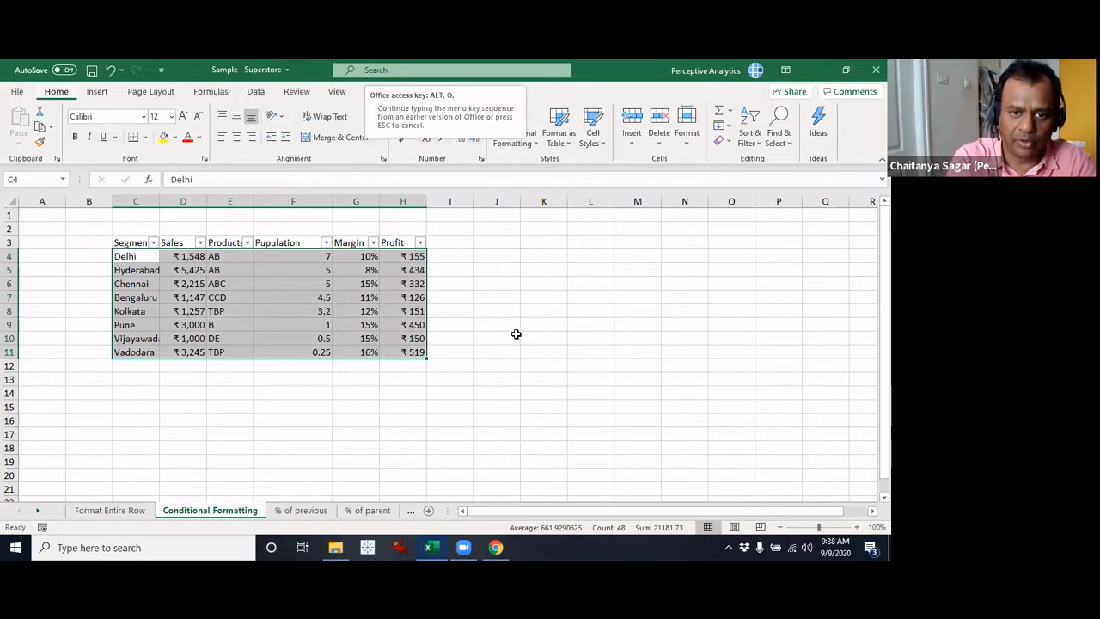
{"action": "key", "text": "d"}
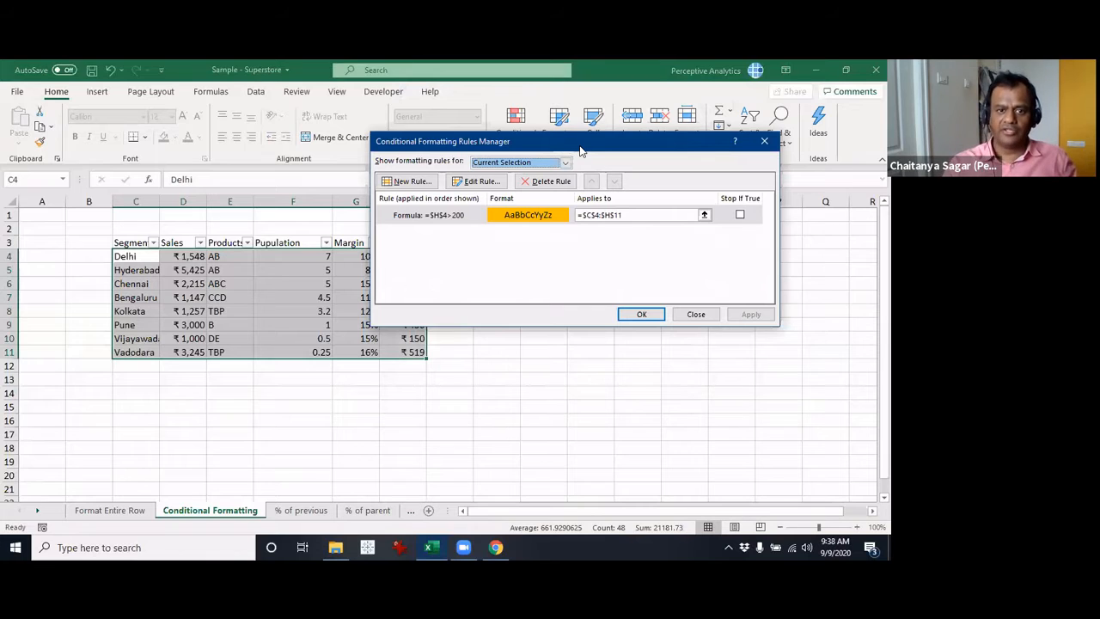
{"action": "left_click_drag", "start_coordinate": [580, 150], "coordinate": [649, 170]}
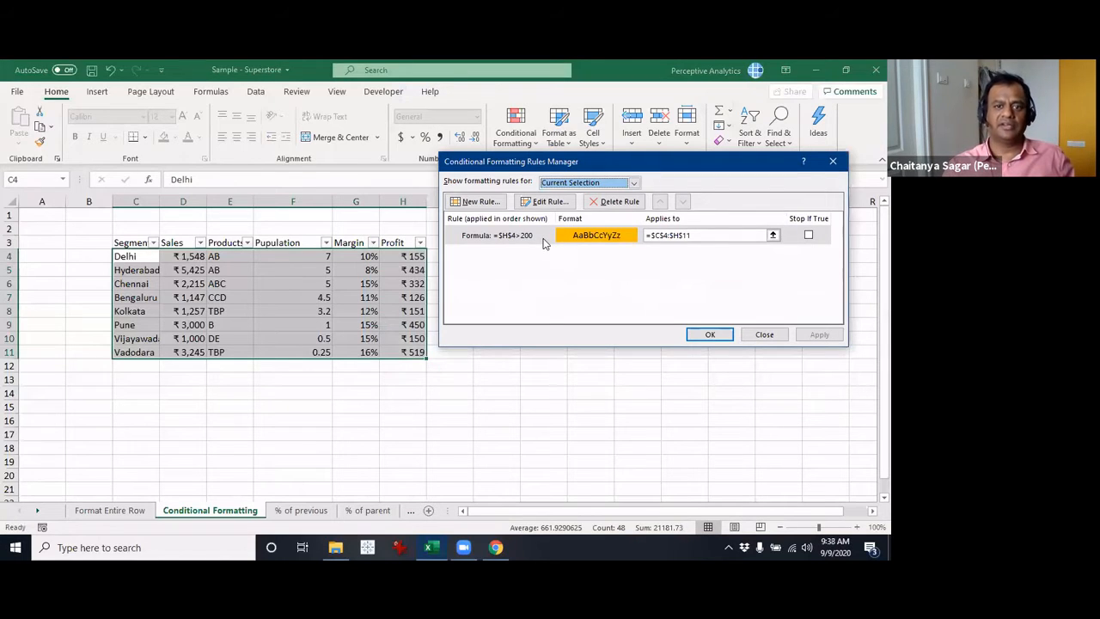
{"action": "left_click", "coordinate": [541, 243]}
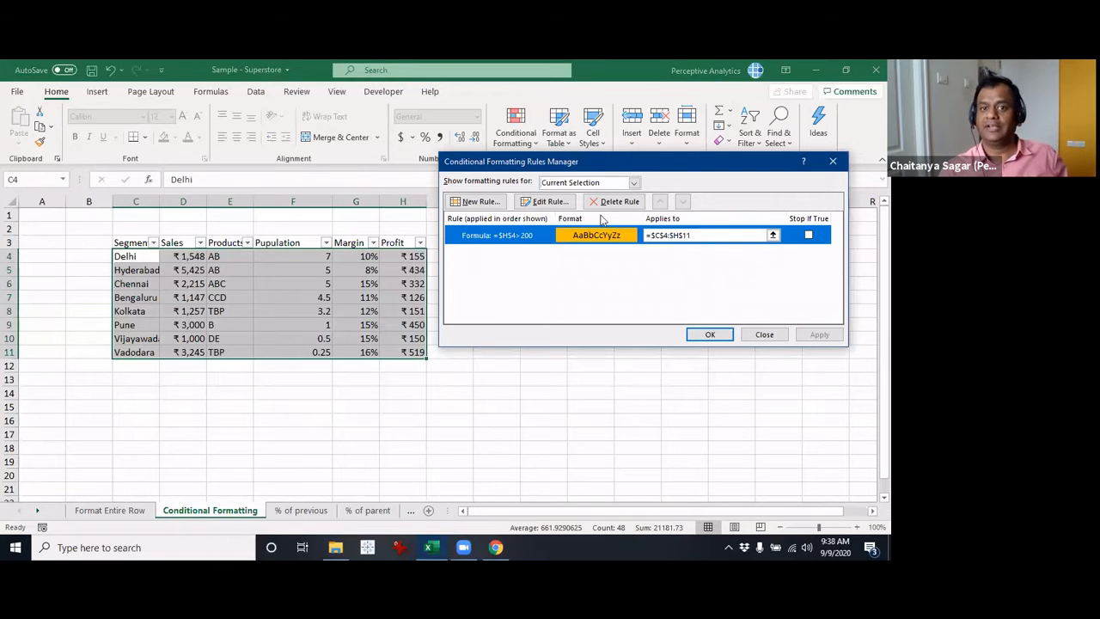
{"action": "left_click", "coordinate": [556, 203]}
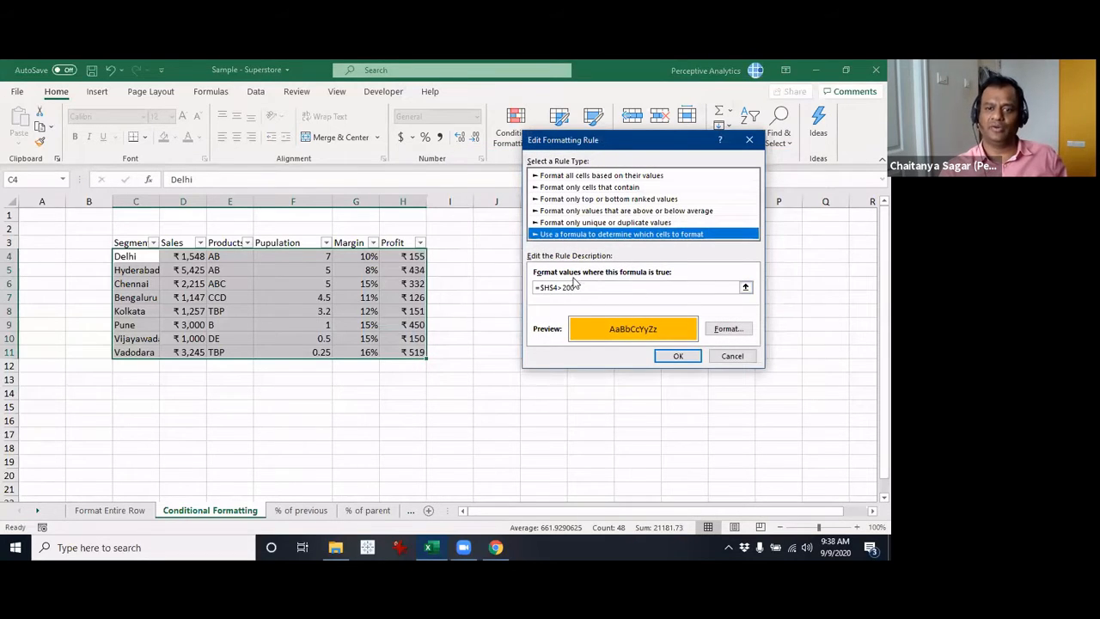
{"action": "left_click", "coordinate": [569, 287]}
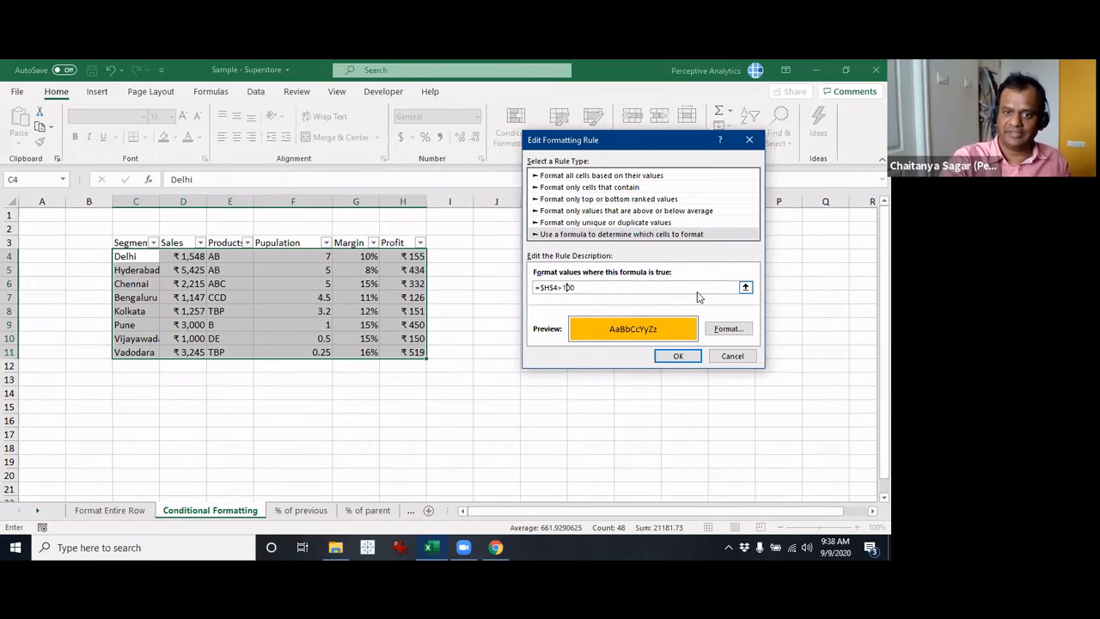
{"action": "type", "text": "1"}
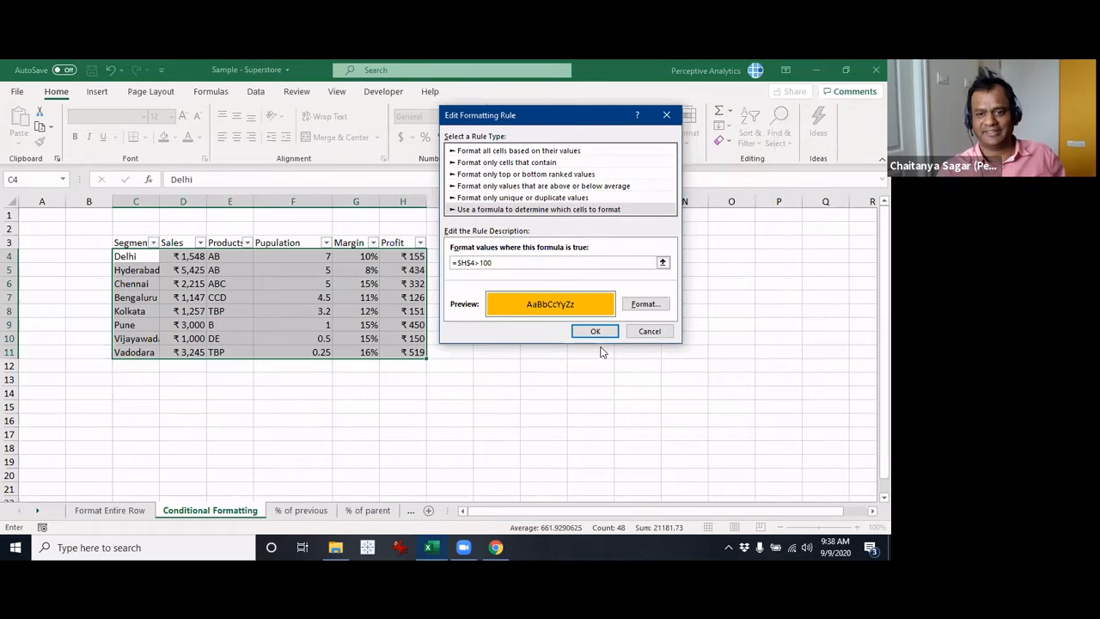
{"action": "left_click", "coordinate": [594, 331]}
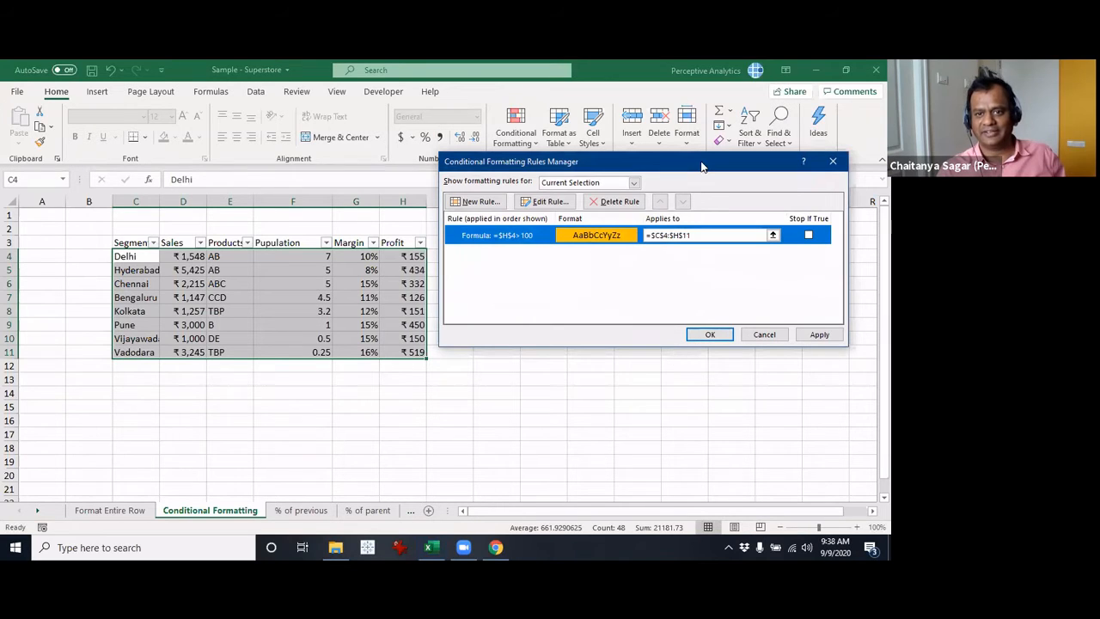
{"action": "left_click_drag", "start_coordinate": [701, 166], "coordinate": [557, 150]}
{"action": "left_click", "coordinate": [674, 318]}
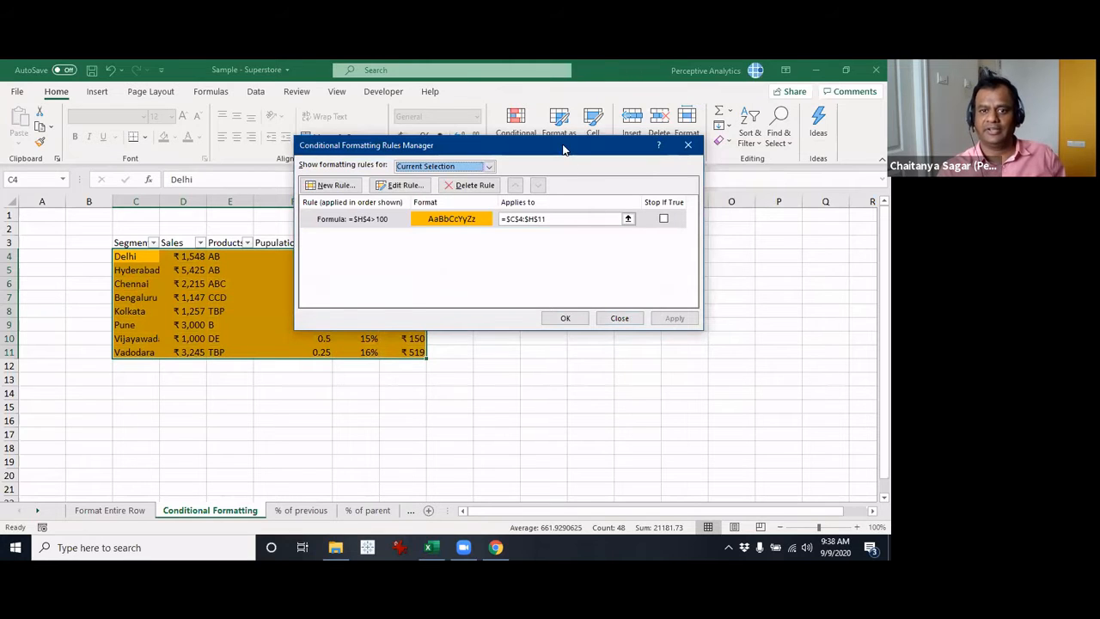
Reopen the rule for editing and set the Profit threshold in its formula to 200
{"action": "left_click_drag", "start_coordinate": [507, 146], "coordinate": [521, 358]}
{"action": "left_click", "coordinate": [387, 436]}
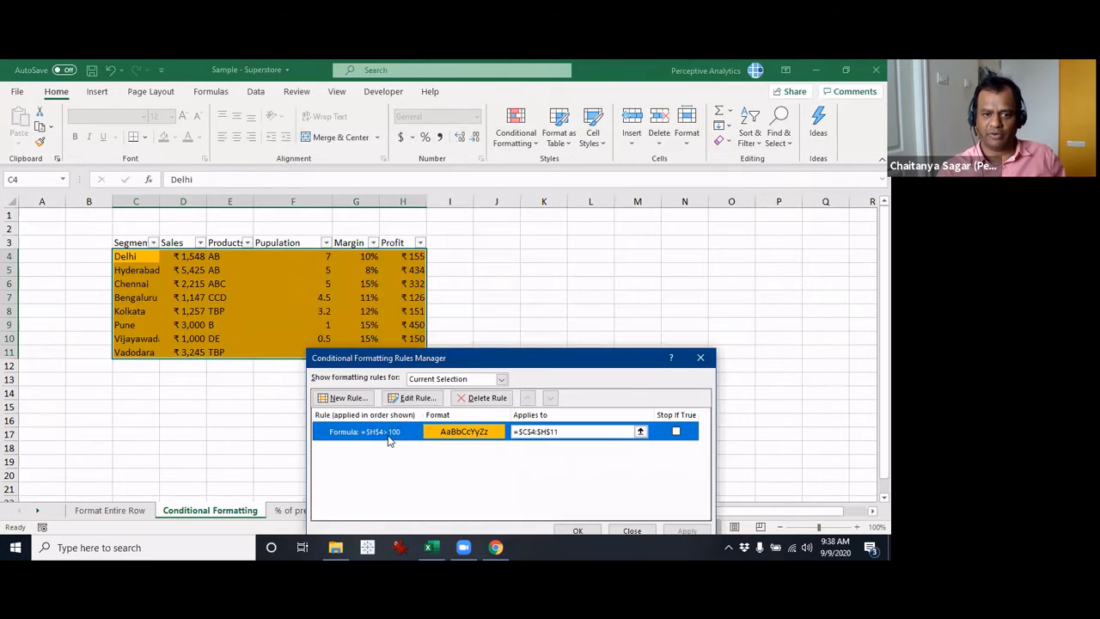
{"action": "left_click", "coordinate": [423, 403]}
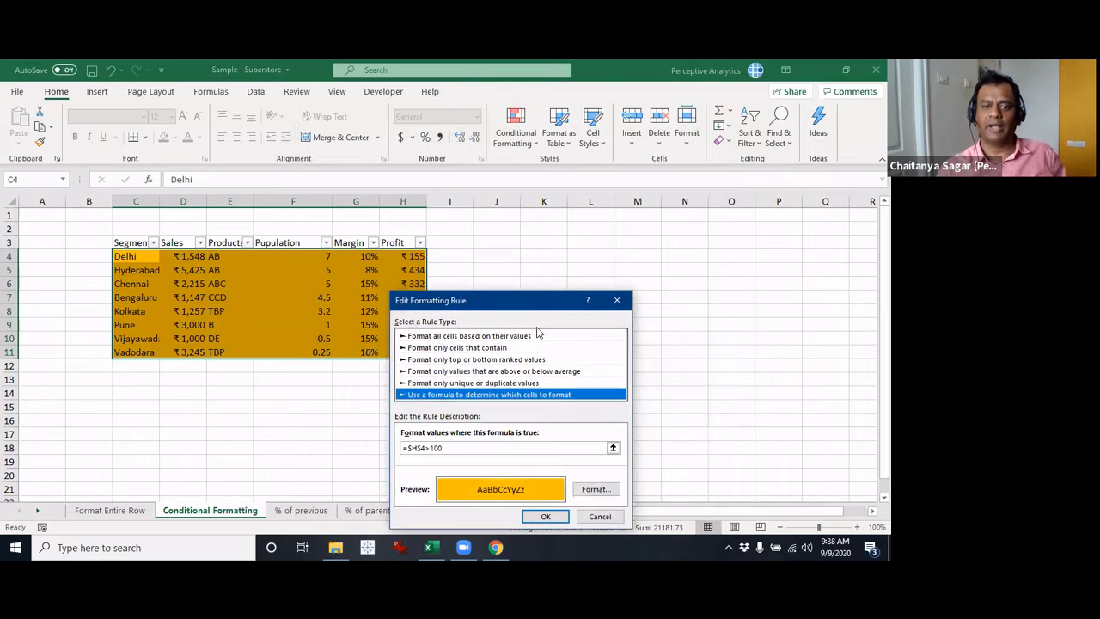
{"action": "left_click_drag", "start_coordinate": [550, 301], "coordinate": [654, 199]}
{"action": "left_click", "coordinate": [541, 344]}
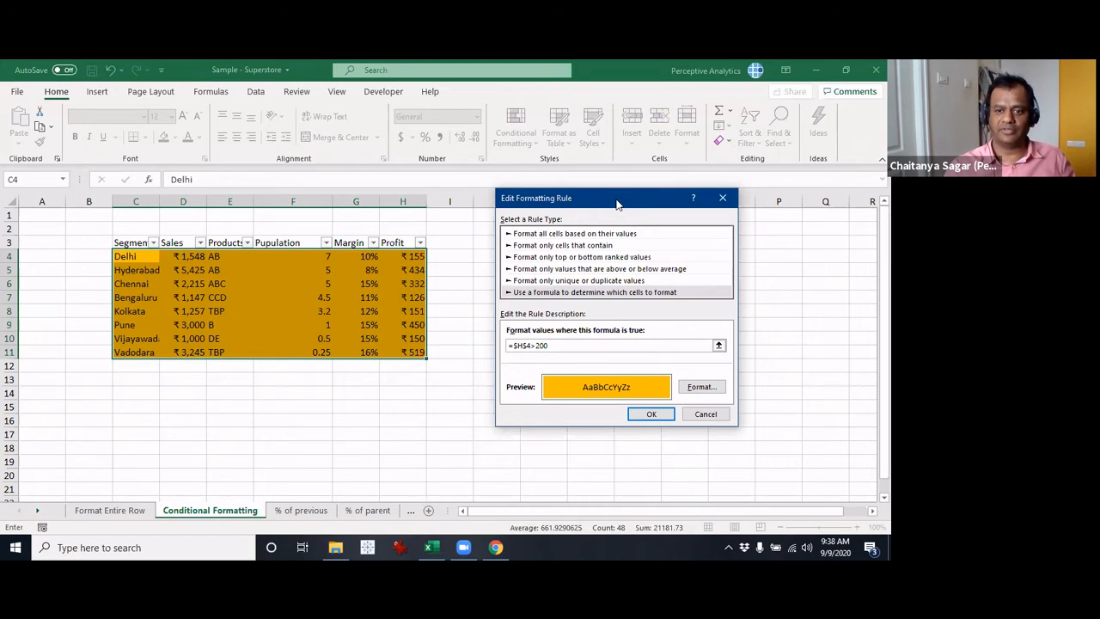
{"action": "left_click_drag", "start_coordinate": [617, 204], "coordinate": [603, 151]}
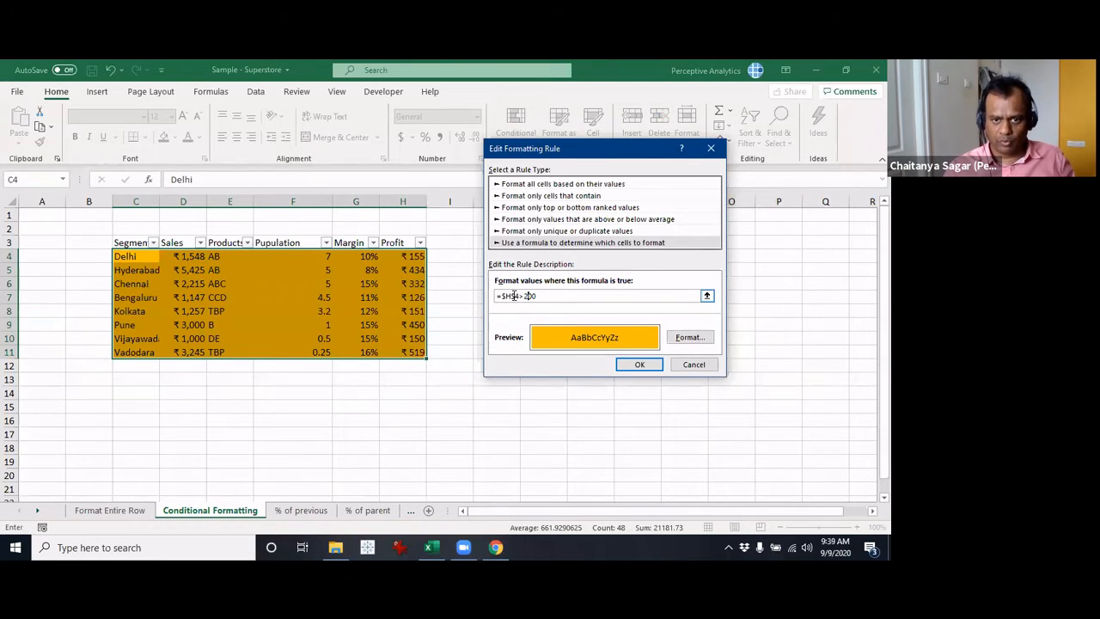
Make the row reference relative so the formula reads =$H4>200, and apply the rule to the table rows
{"action": "left_click", "coordinate": [514, 295]}
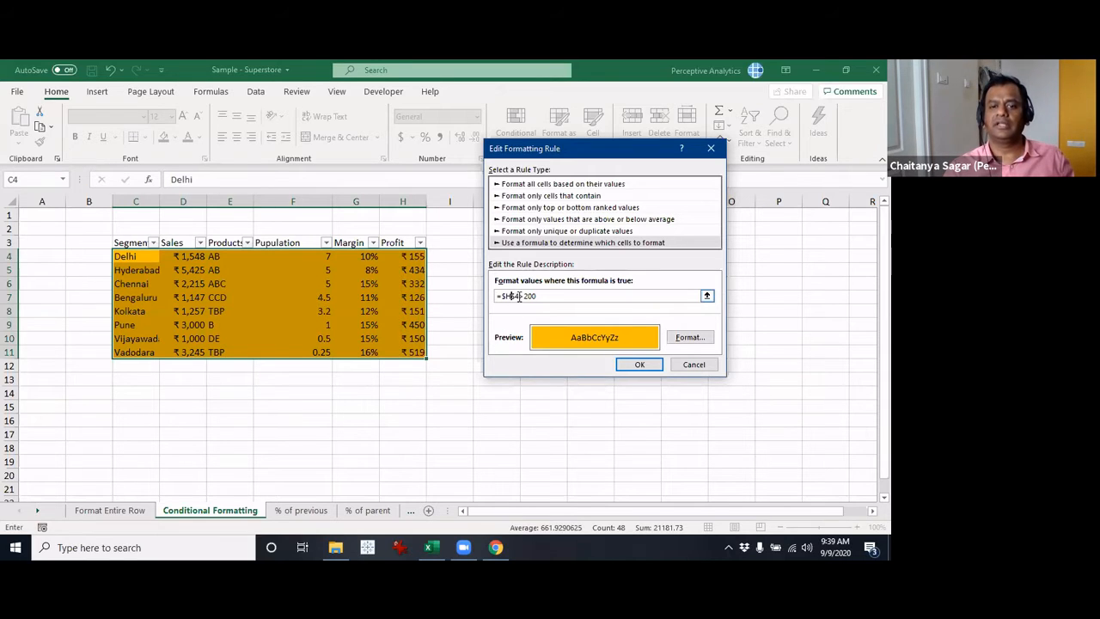
{"action": "left_click", "coordinate": [515, 296]}
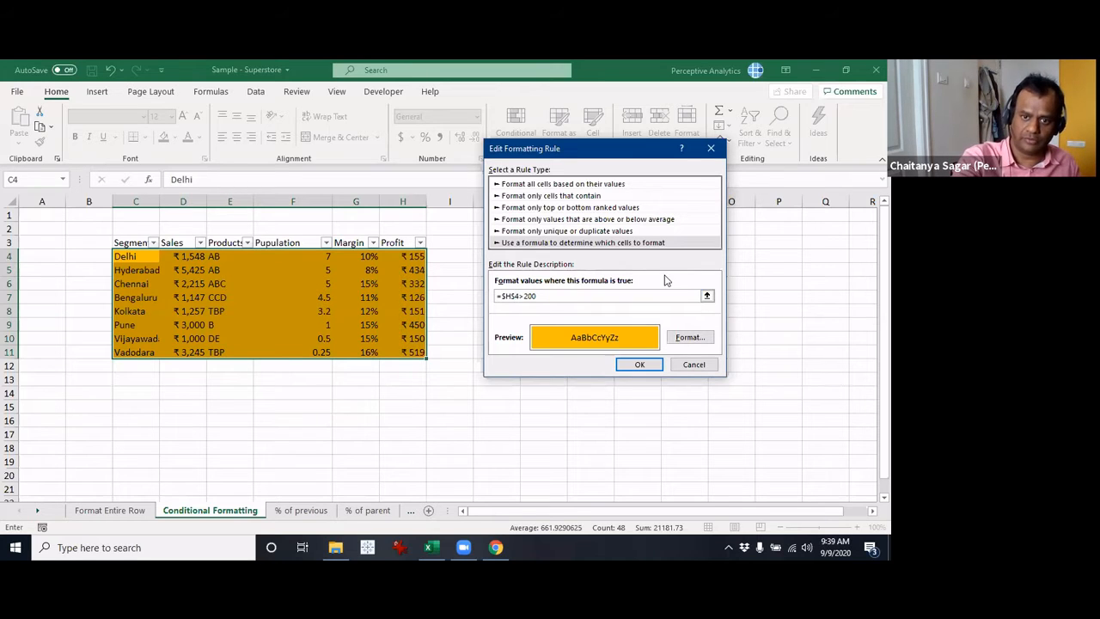
{"action": "key", "text": "BackSpace"}
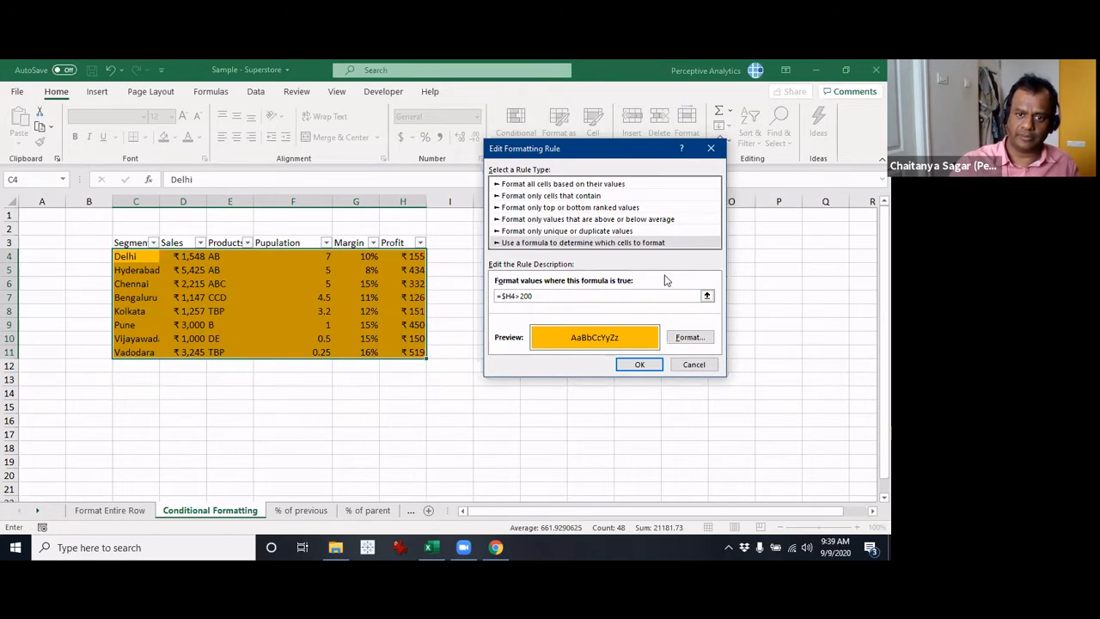
{"action": "left_click_drag", "start_coordinate": [632, 151], "coordinate": [521, 133]}
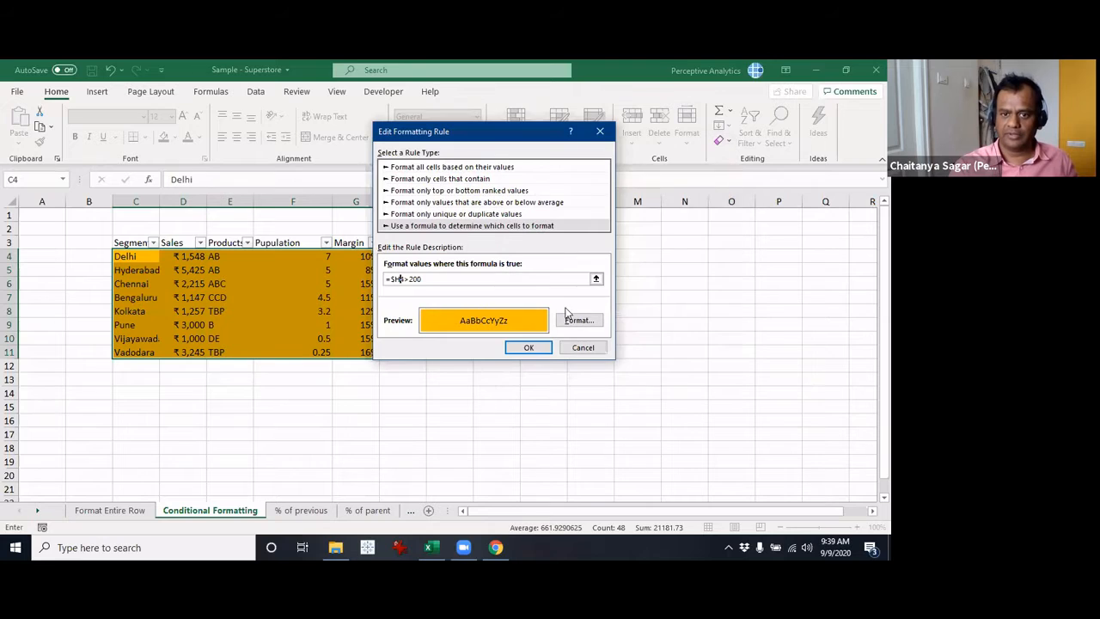
{"action": "key", "text": "Return"}
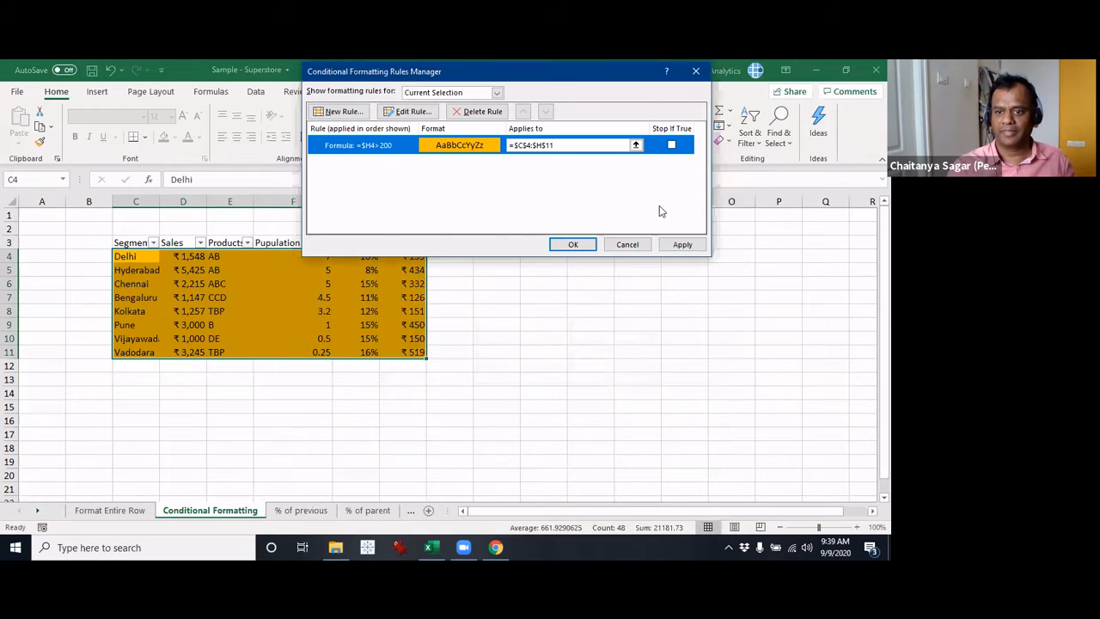
{"action": "left_click", "coordinate": [683, 245]}
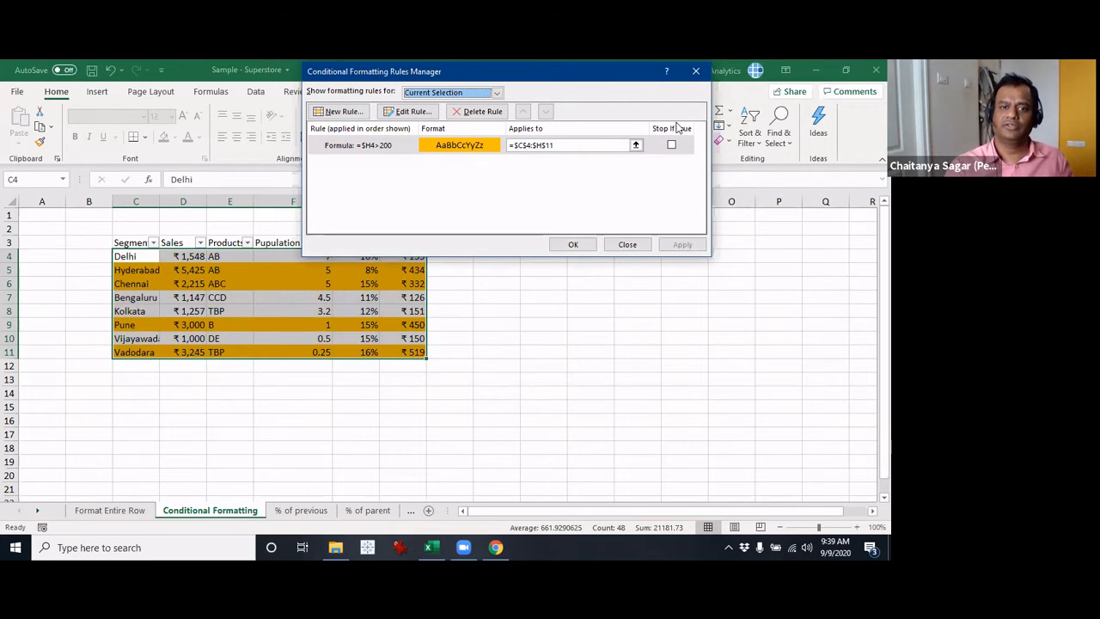
{"action": "left_click_drag", "start_coordinate": [593, 72], "coordinate": [607, 103]}
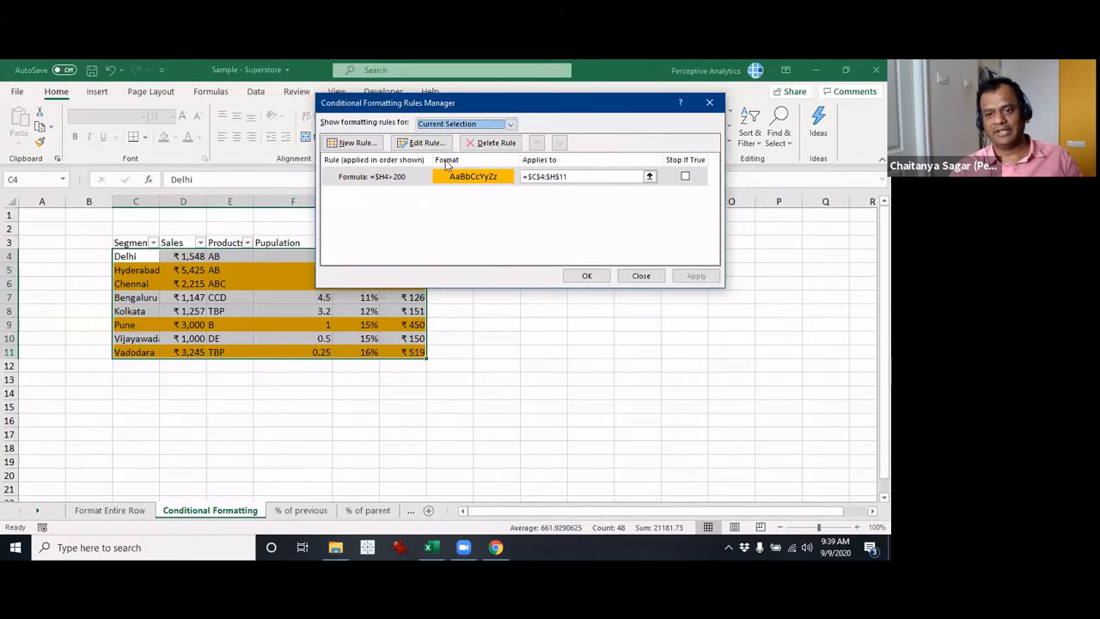
Reopen the =$H4>200 rule and make its row reference absolute again, as =$H$4>200
{"action": "left_click", "coordinate": [391, 176]}
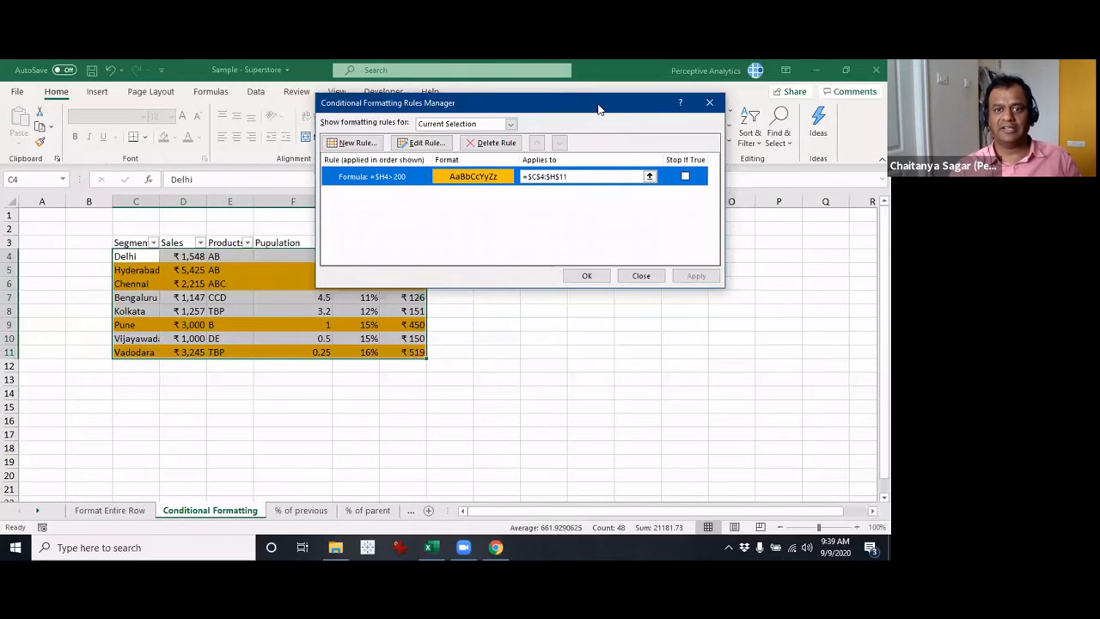
{"action": "left_click_drag", "start_coordinate": [598, 109], "coordinate": [743, 103]}
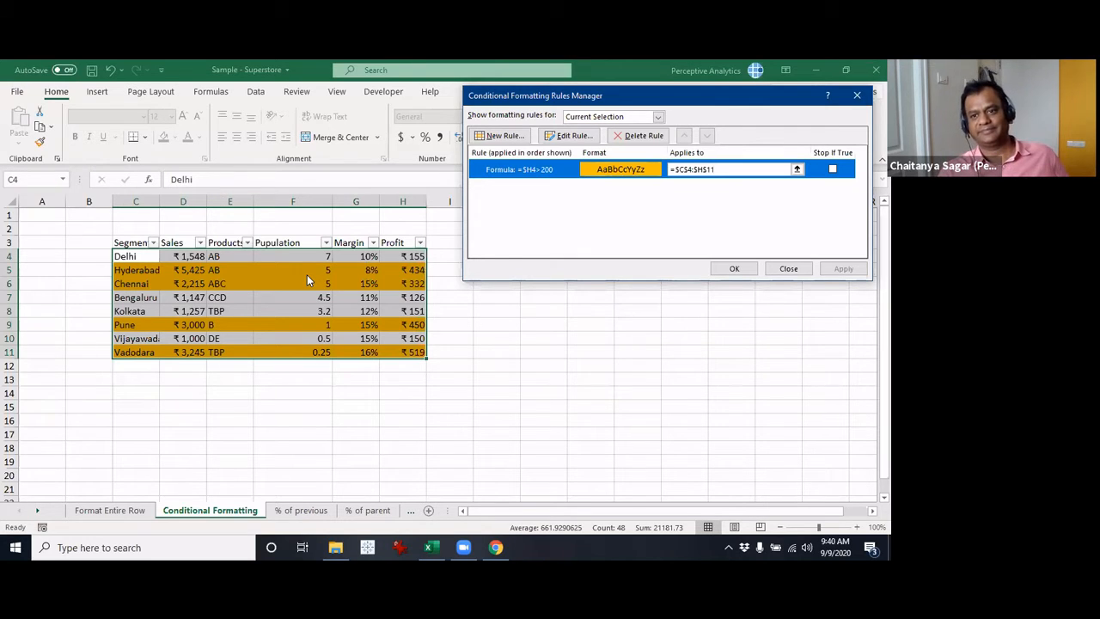
{"action": "left_click_drag", "start_coordinate": [637, 101], "coordinate": [506, 132]}
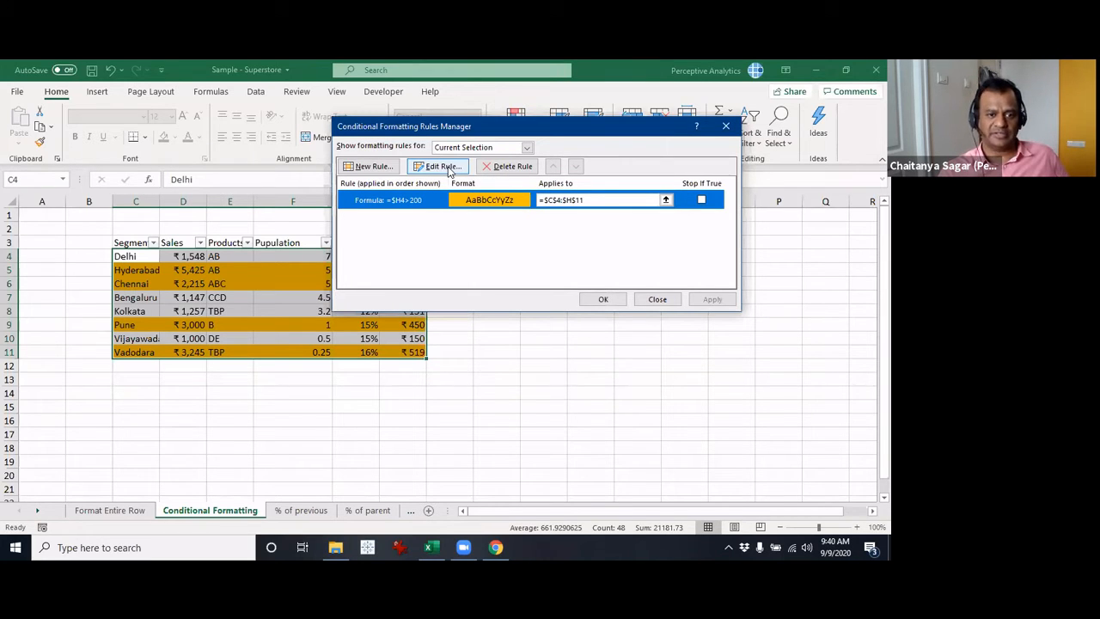
{"action": "left_click", "coordinate": [445, 167]}
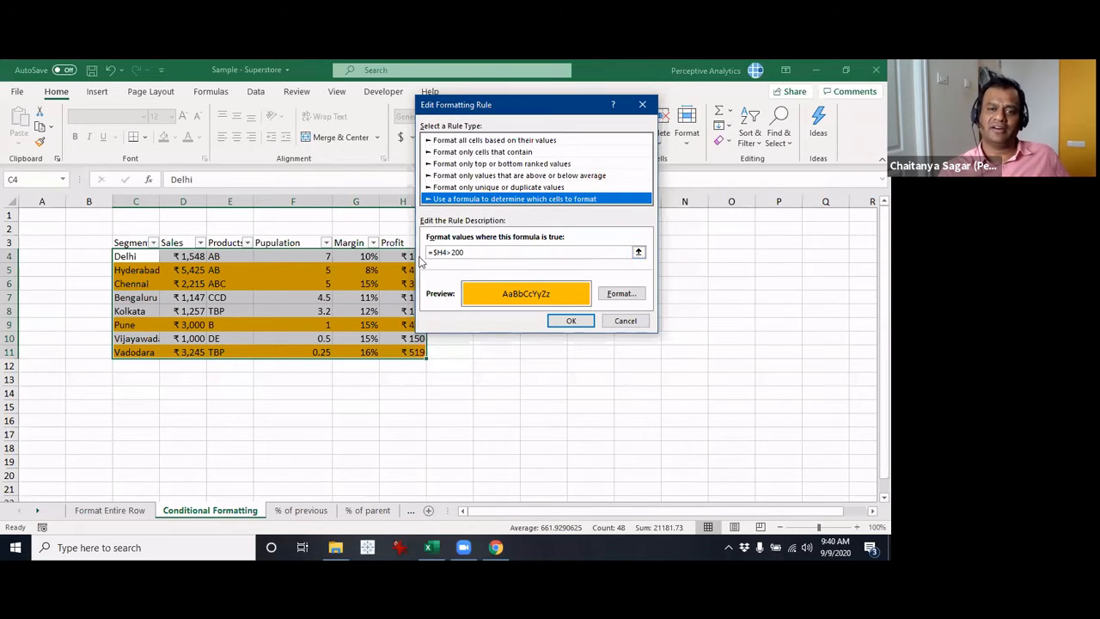
{"action": "left_click", "coordinate": [442, 250]}
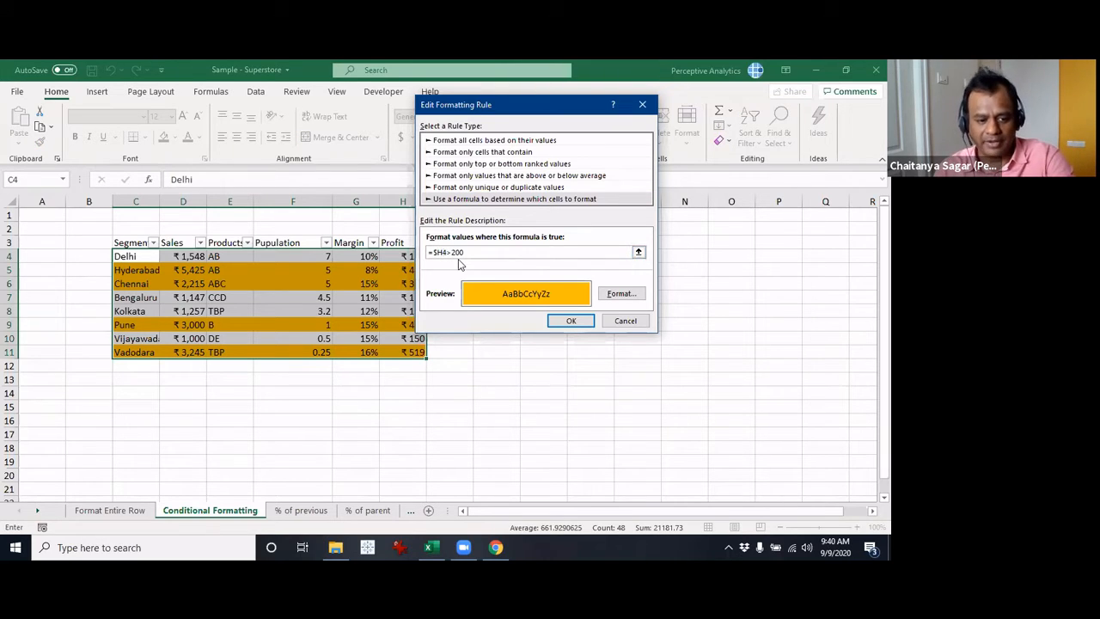
{"action": "left_click", "coordinate": [444, 252]}
{"action": "type", "text": "$"}
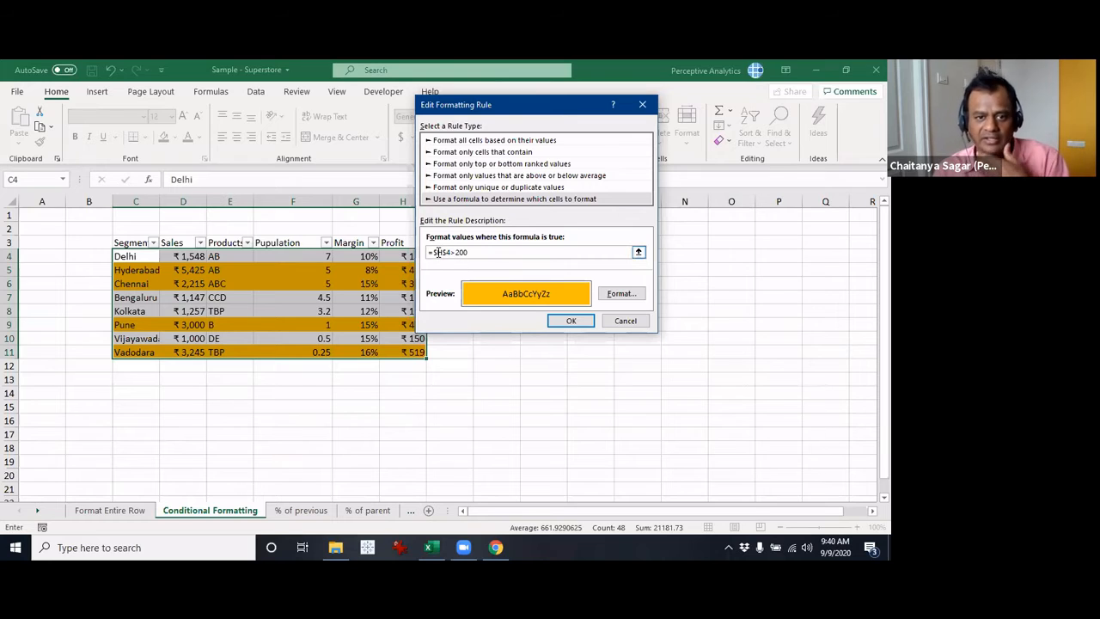
Make the column reference relative so the formula reads =H$4>200, and apply the changed rule
{"action": "key", "text": "Left"}
{"action": "key", "text": "Left"}
{"action": "key", "text": "BackSpace"}
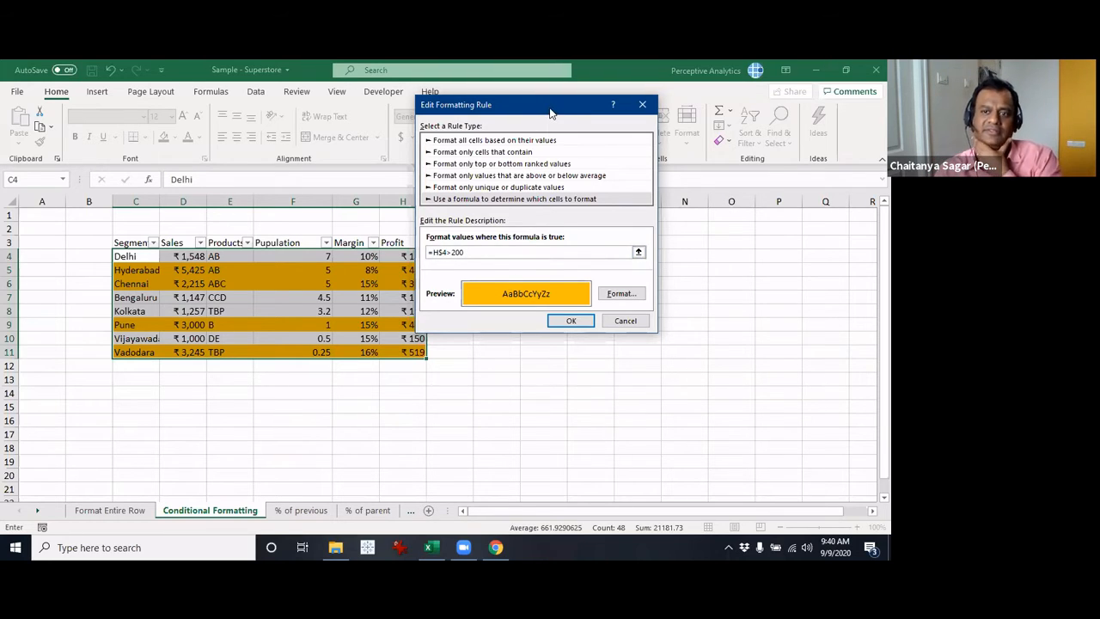
{"action": "left_click_drag", "start_coordinate": [550, 112], "coordinate": [611, 77]}
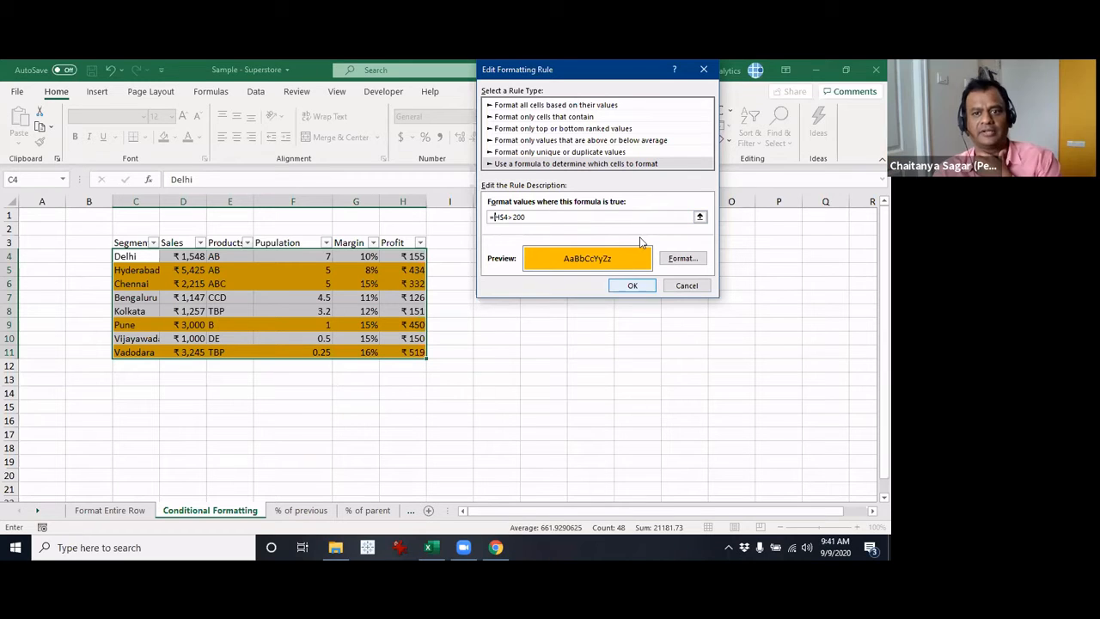
{"action": "left_click_drag", "start_coordinate": [653, 71], "coordinate": [516, 100]}
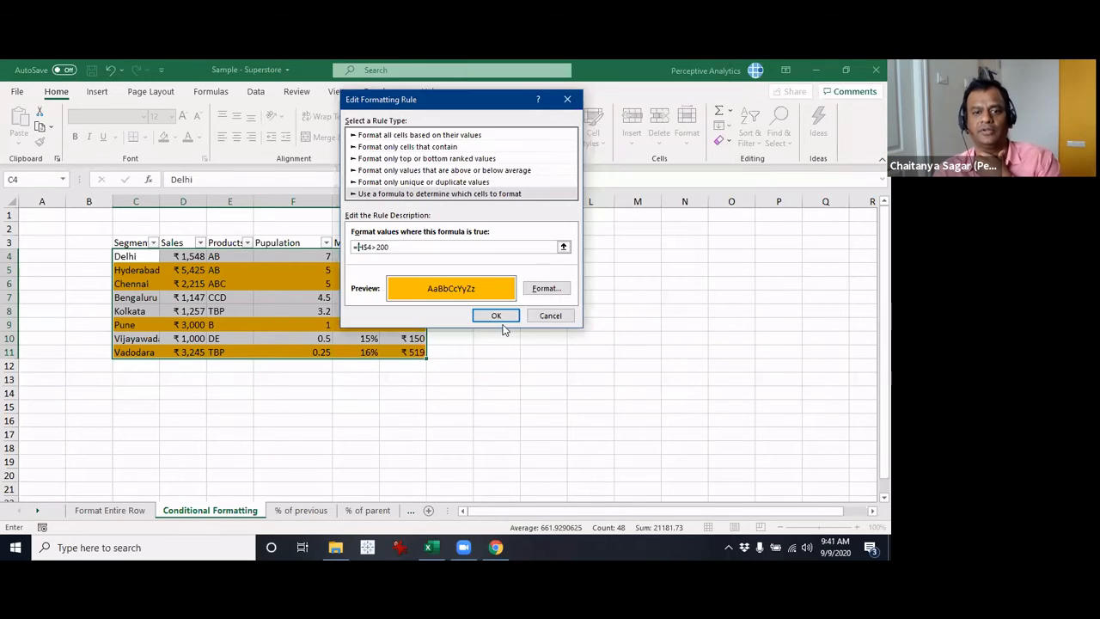
{"action": "left_click", "coordinate": [496, 317]}
{"action": "left_click", "coordinate": [712, 299]}
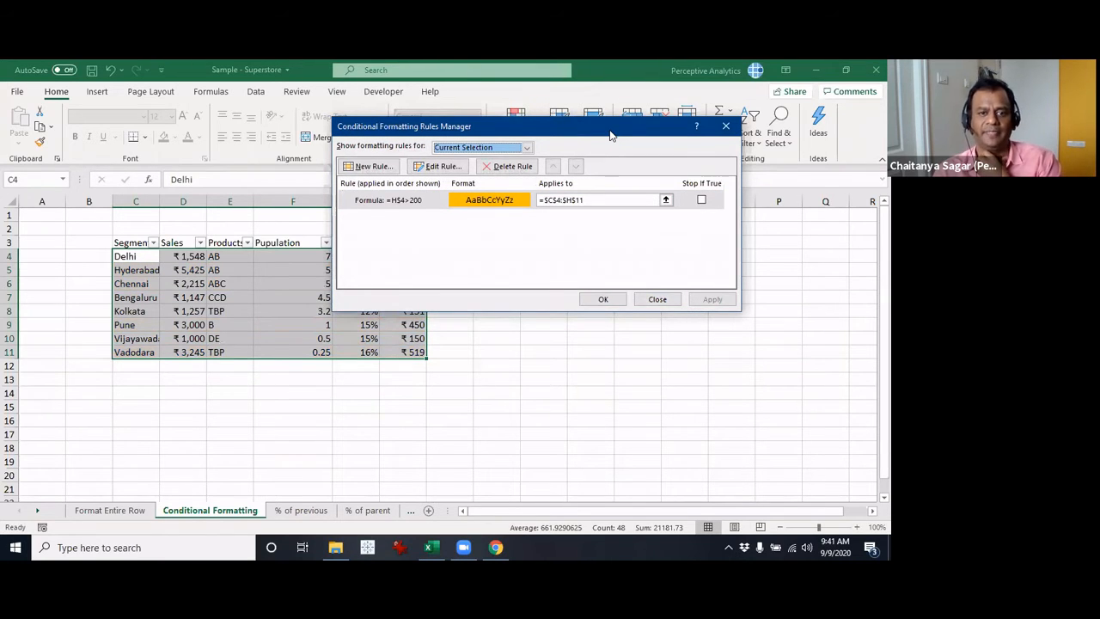
Review the applied rule's formula against the table data, leaving the rule editor without changes
{"action": "left_click_drag", "start_coordinate": [609, 134], "coordinate": [590, 328]}
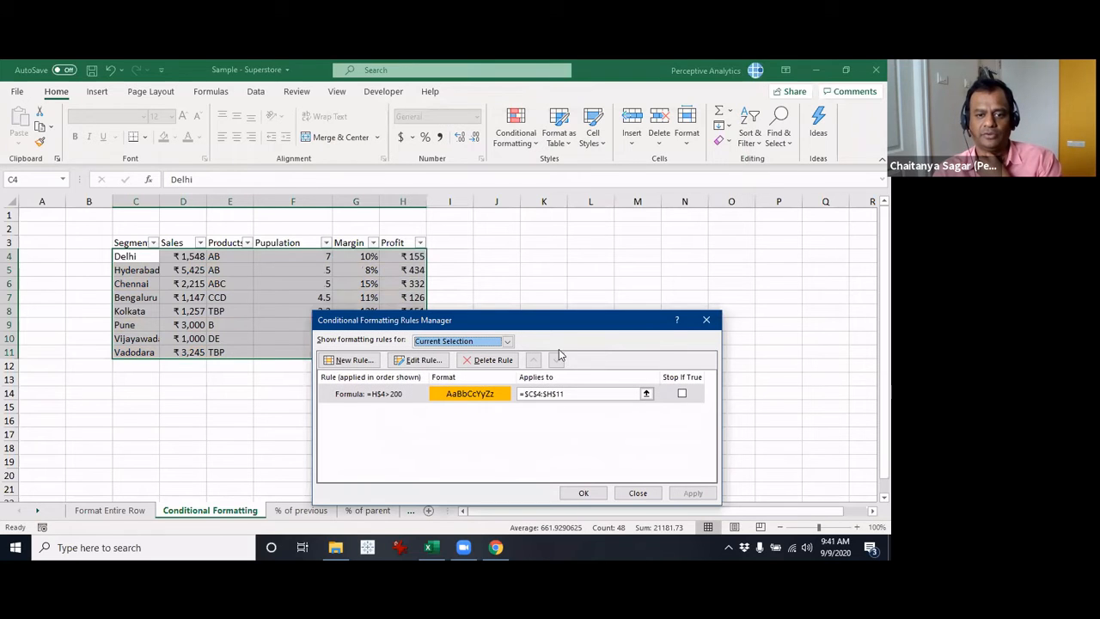
{"action": "left_click", "coordinate": [485, 394]}
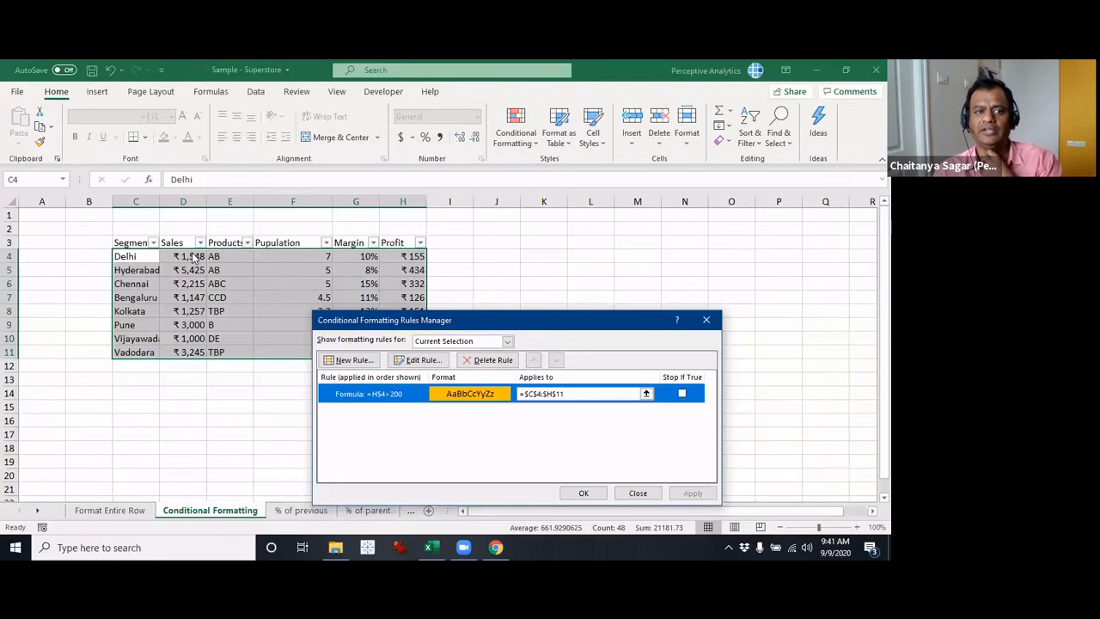
{"action": "left_click", "coordinate": [419, 364]}
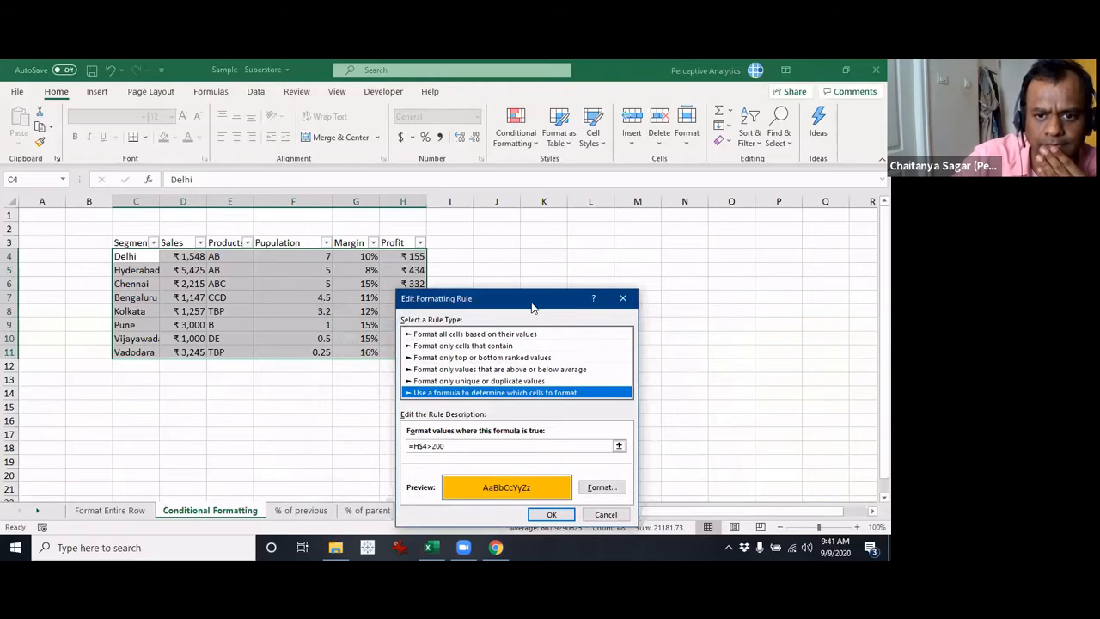
{"action": "left_click_drag", "start_coordinate": [530, 301], "coordinate": [564, 184]}
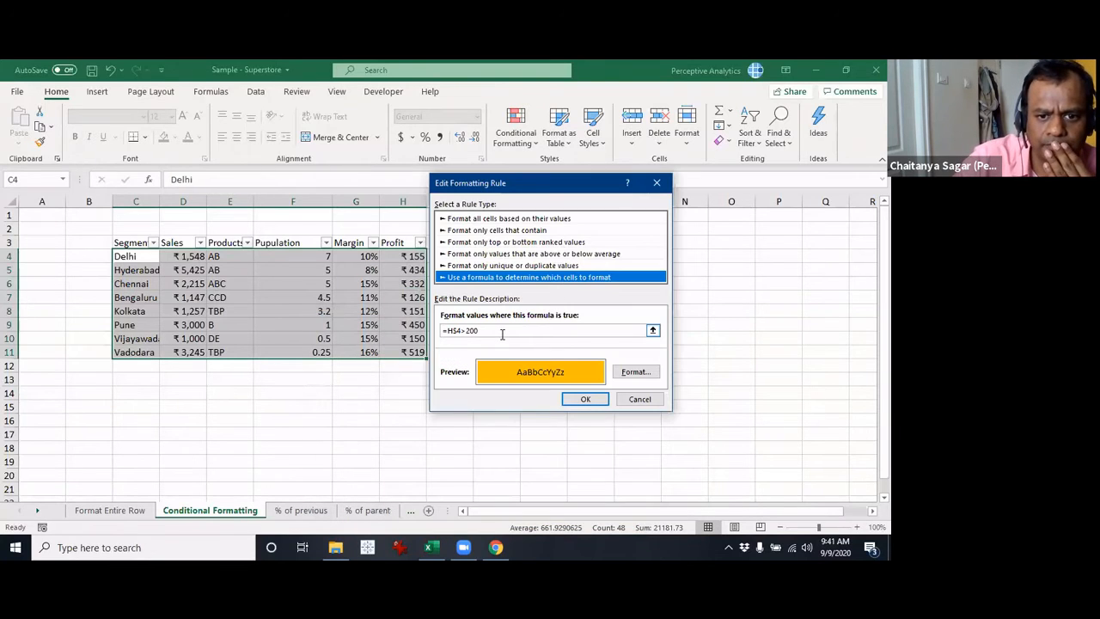
{"action": "left_click", "coordinate": [506, 330]}
{"action": "left_click", "coordinate": [639, 399]}
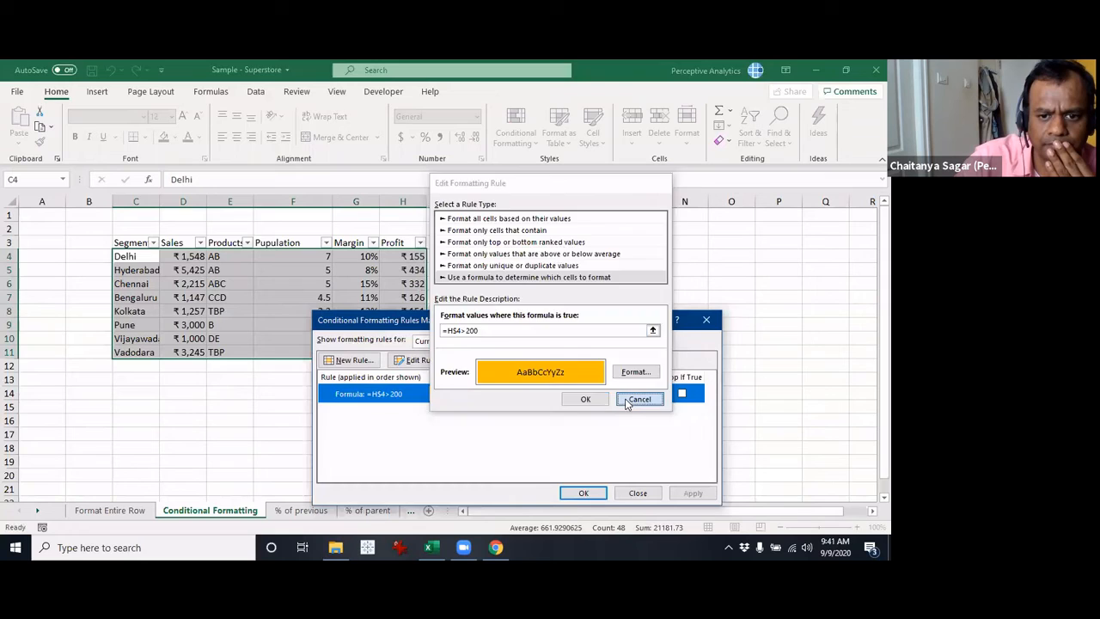
Close the rules manager and check which conditional formatting rule covers Delhi's Sales cell D4
{"action": "left_click", "coordinate": [573, 501]}
{"action": "left_click", "coordinate": [189, 257]}
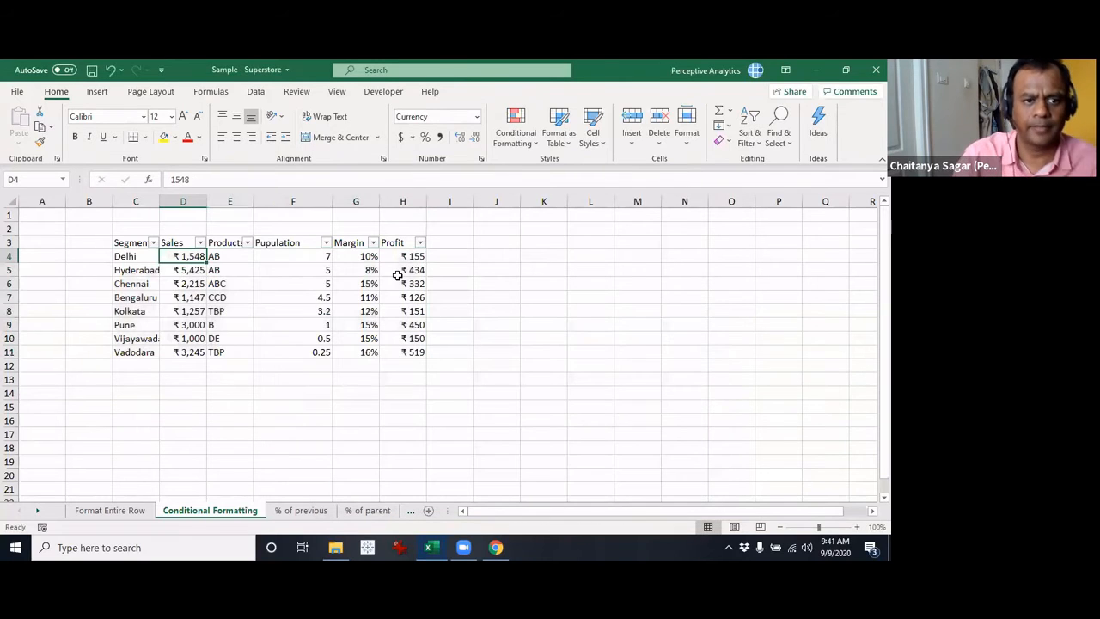
{"action": "key", "text": "alt+h"}
{"action": "key", "text": "l"}
{"action": "key", "text": "r"}
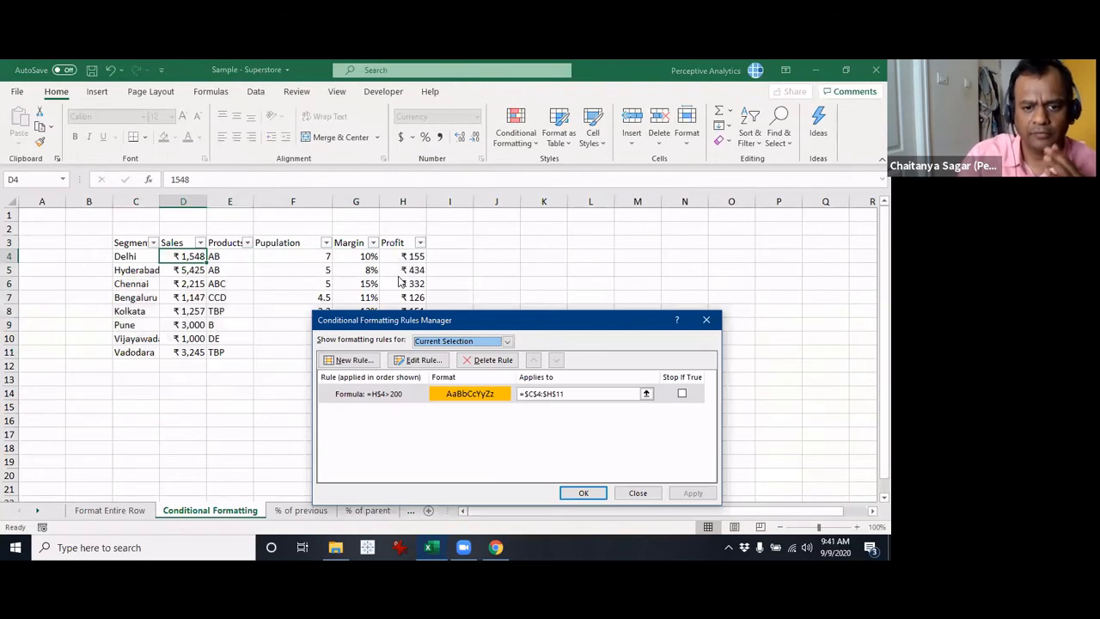
{"action": "left_click", "coordinate": [417, 400]}
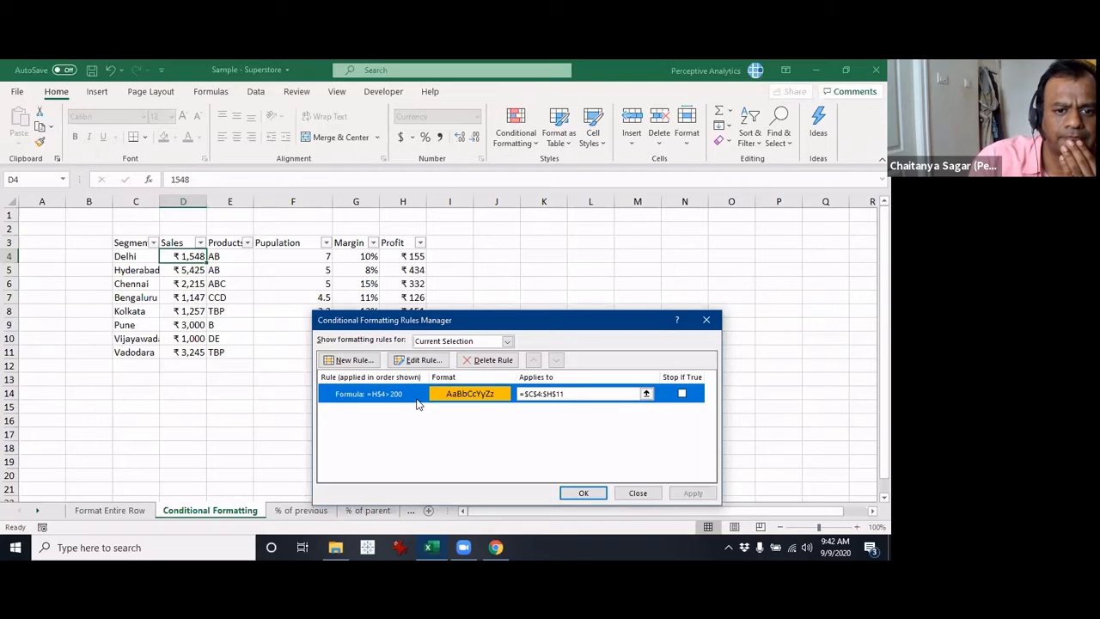
{"action": "left_click", "coordinate": [566, 494]}
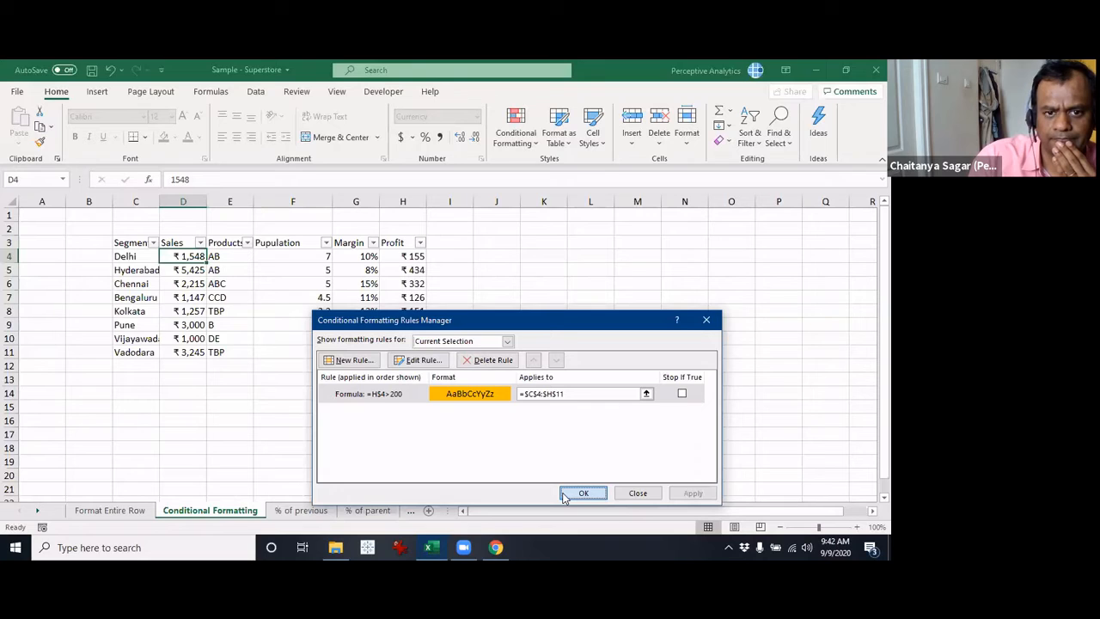
{"action": "left_click", "coordinate": [583, 493]}
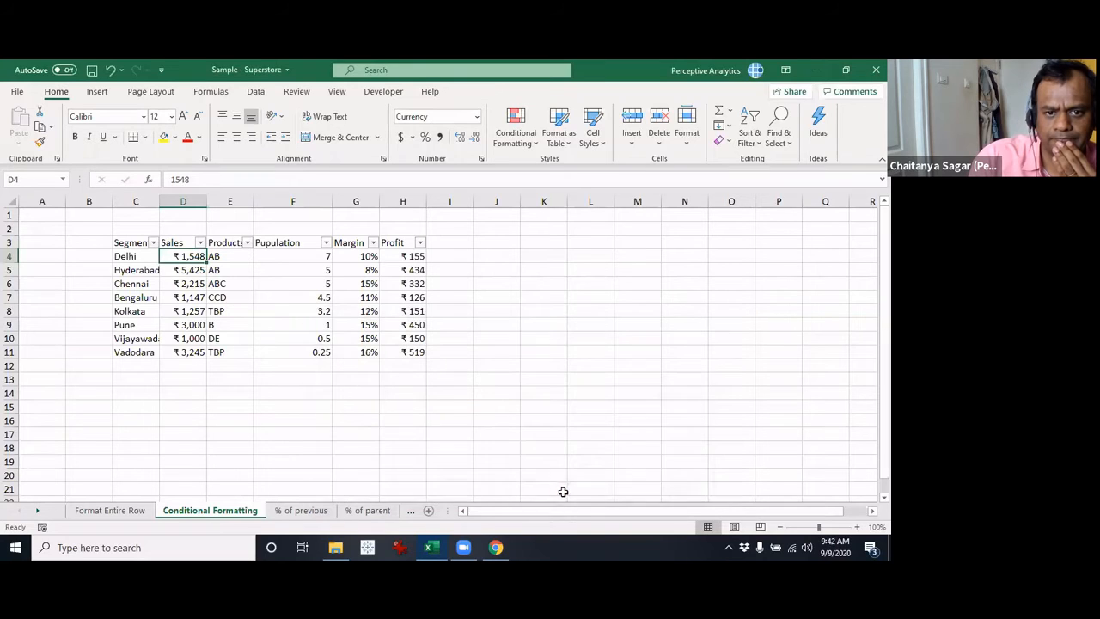
Test the rule by entering 200 and 201 in turn as Delhi's Profit in H4, and undo both entries
{"action": "left_click", "coordinate": [414, 256]}
{"action": "type", "text": "200"}
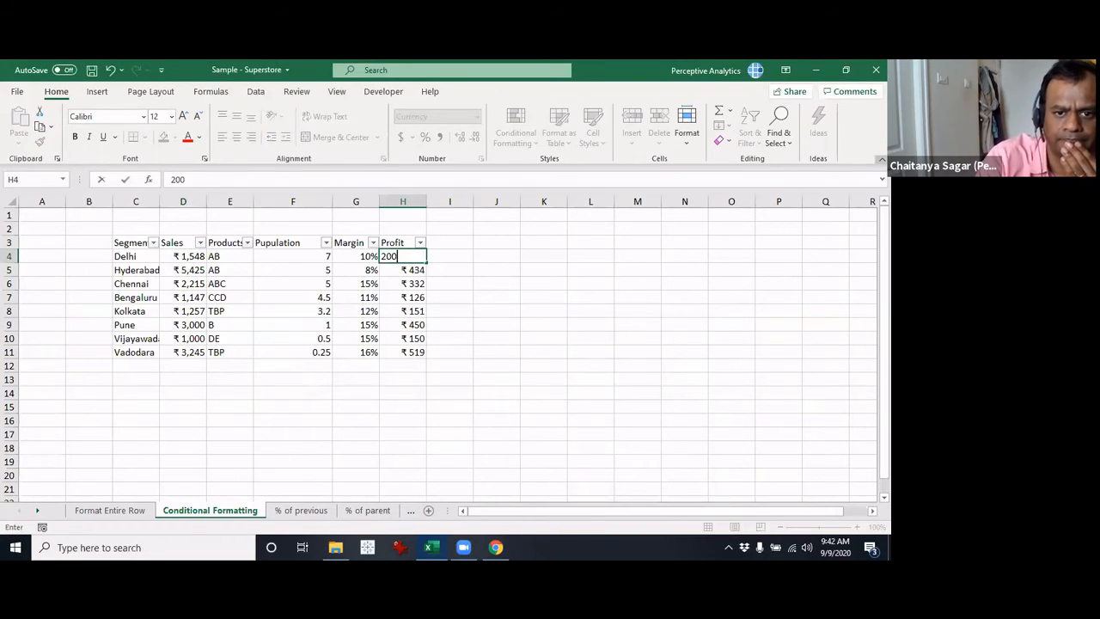
{"action": "key", "text": "Return"}
{"action": "key", "text": "Up"}
{"action": "type", "text": "201"}
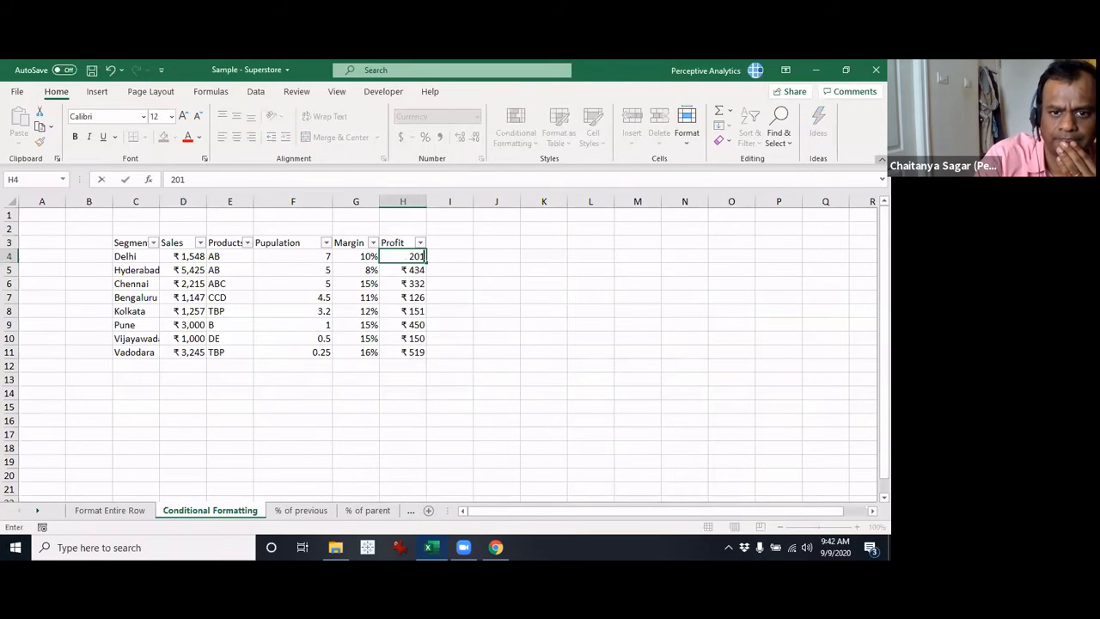
{"action": "key", "text": "Return"}
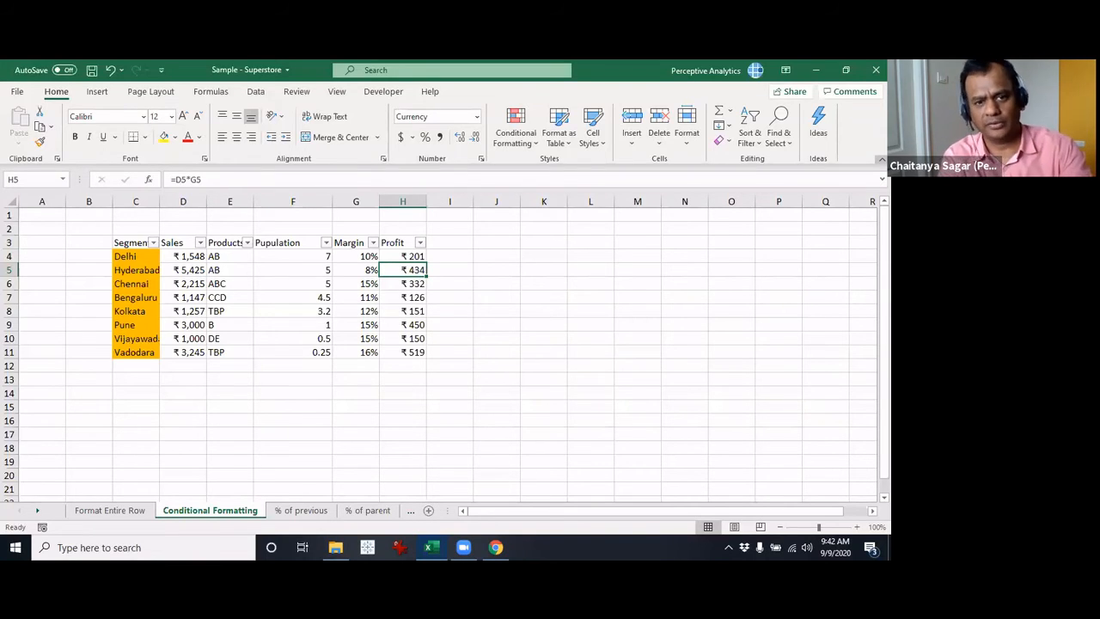
{"action": "key", "text": "ctrl+z"}
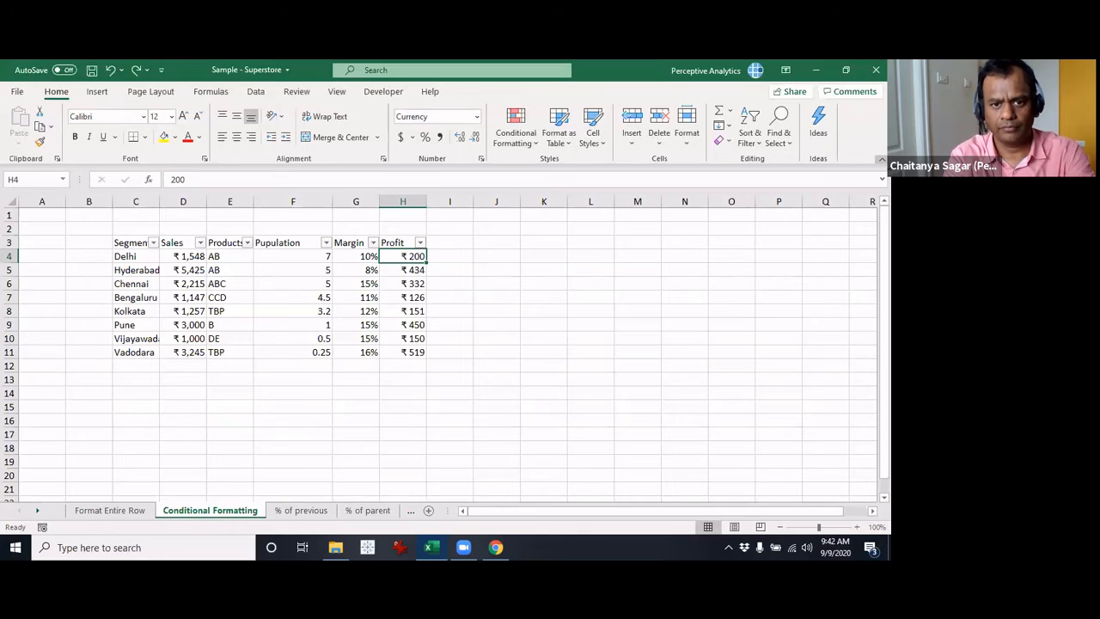
{"action": "key", "text": "ctrl+z"}
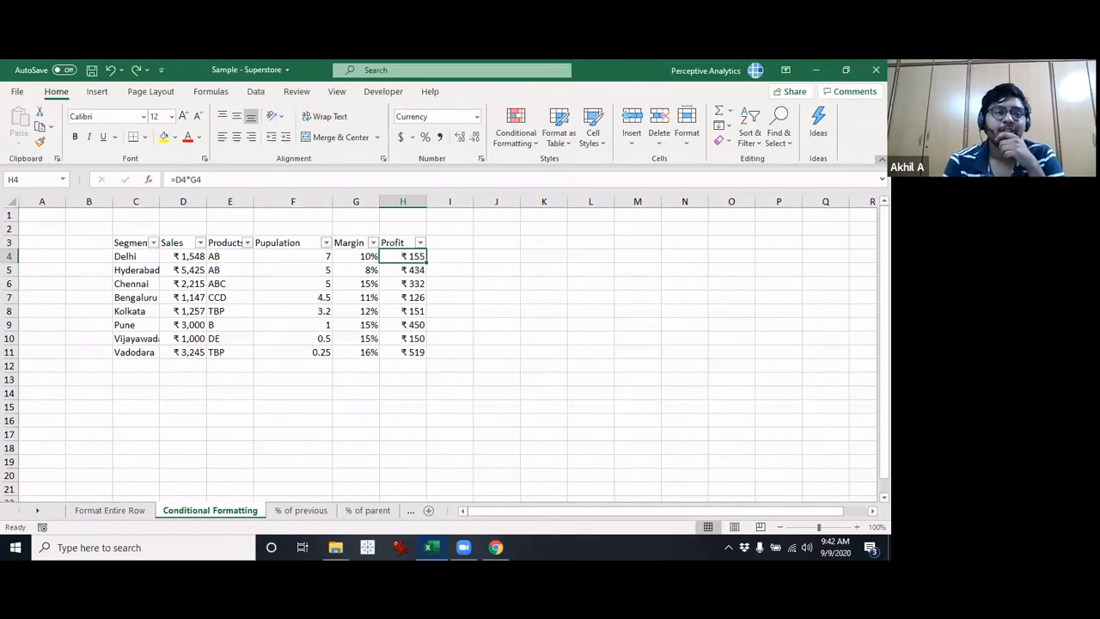
Select the table rows C4:H11 and review the formula and range of their conditional formatting rule
{"action": "key", "text": "alt+o"}
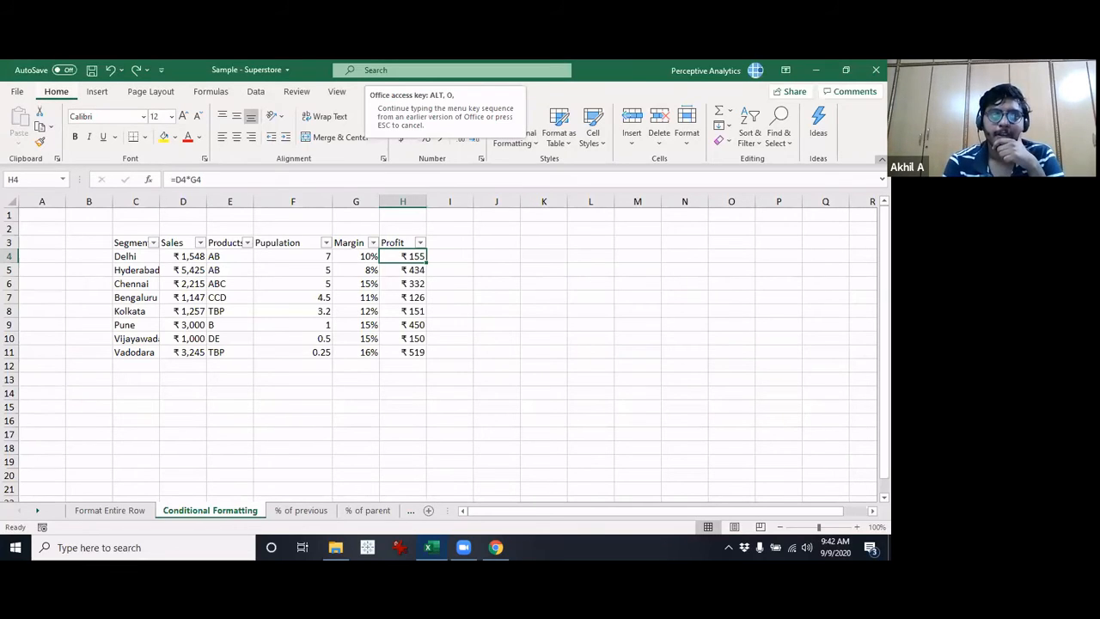
{"action": "left_click_drag", "start_coordinate": [127, 256], "coordinate": [416, 350]}
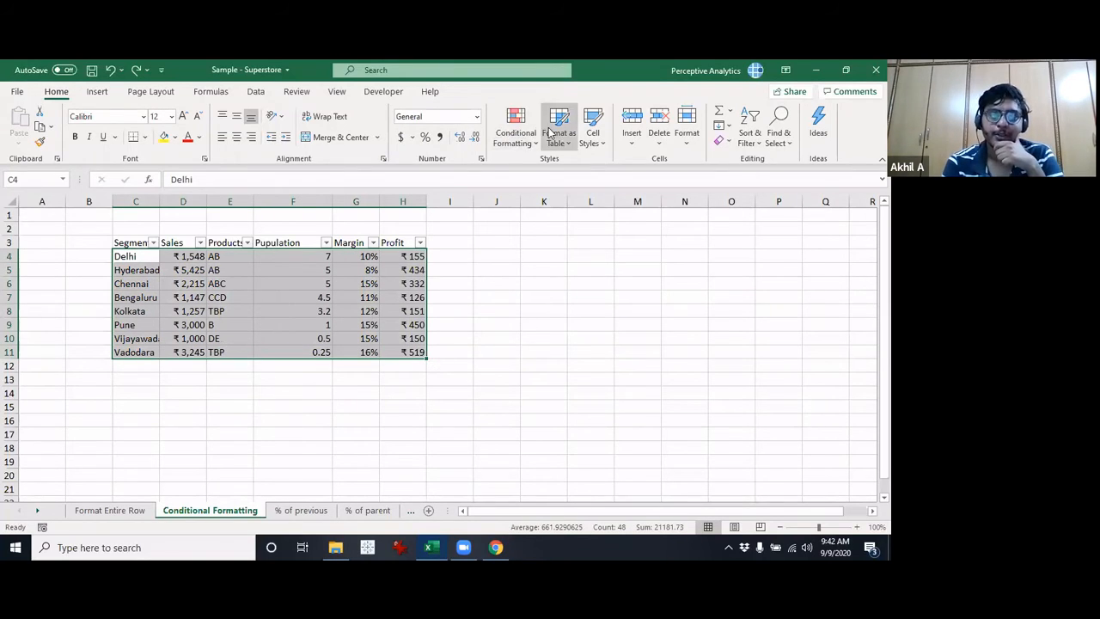
{"action": "key", "text": "alt+o"}
{"action": "key", "text": "d"}
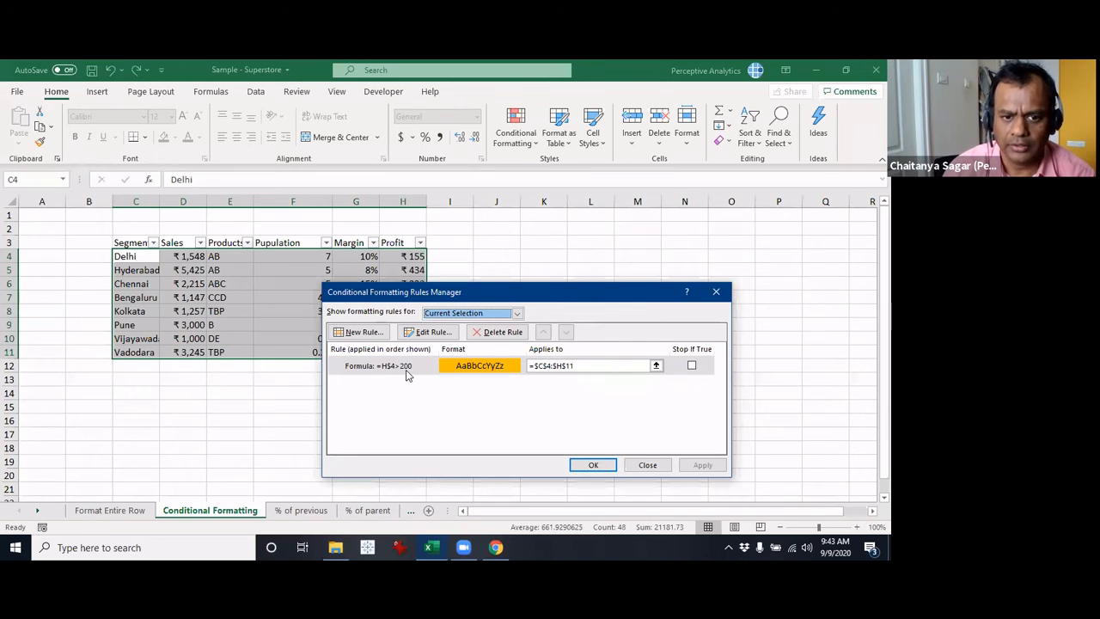
{"action": "left_click", "coordinate": [606, 461]}
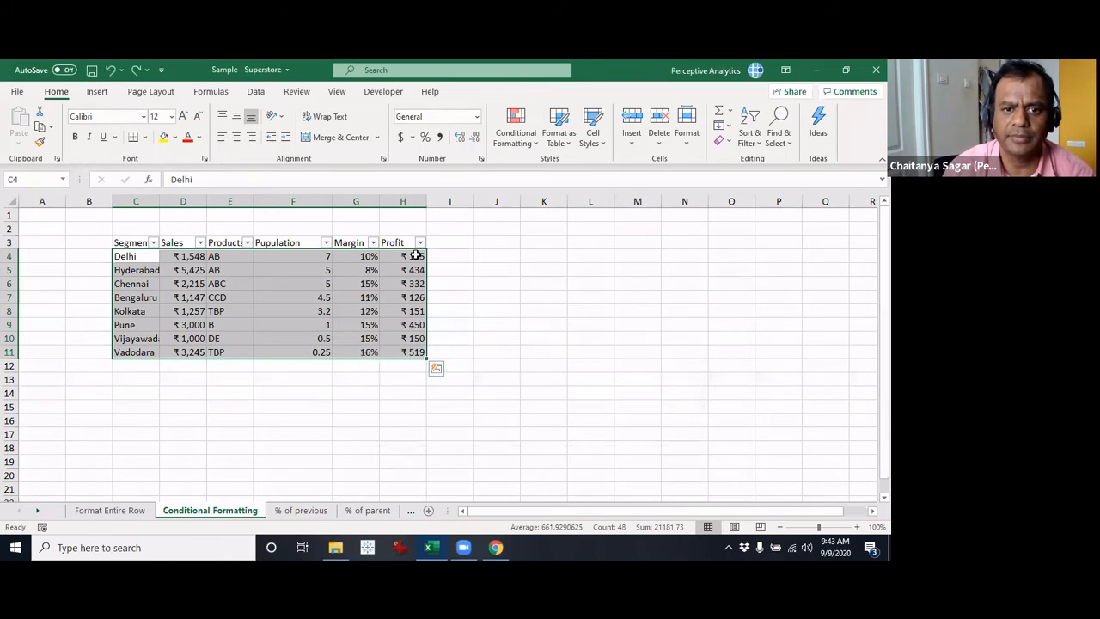
Set Delhi's Profit in H4 to 201 to test the row-locked rule
{"action": "left_click", "coordinate": [402, 256]}
{"action": "type", "text": "201"}
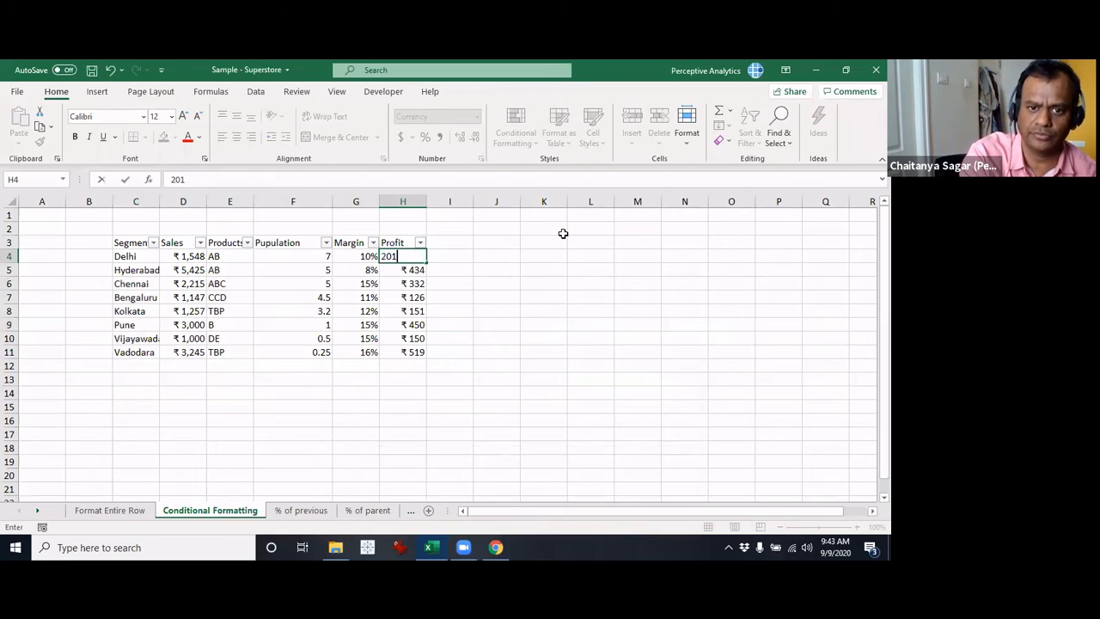
{"action": "key", "text": "Return"}
{"action": "key", "text": "Up"}
Enter 201 in the empty cells I4 and J4 beside Delhi's Profit to test the shifting column reference
{"action": "key", "text": "Right"}
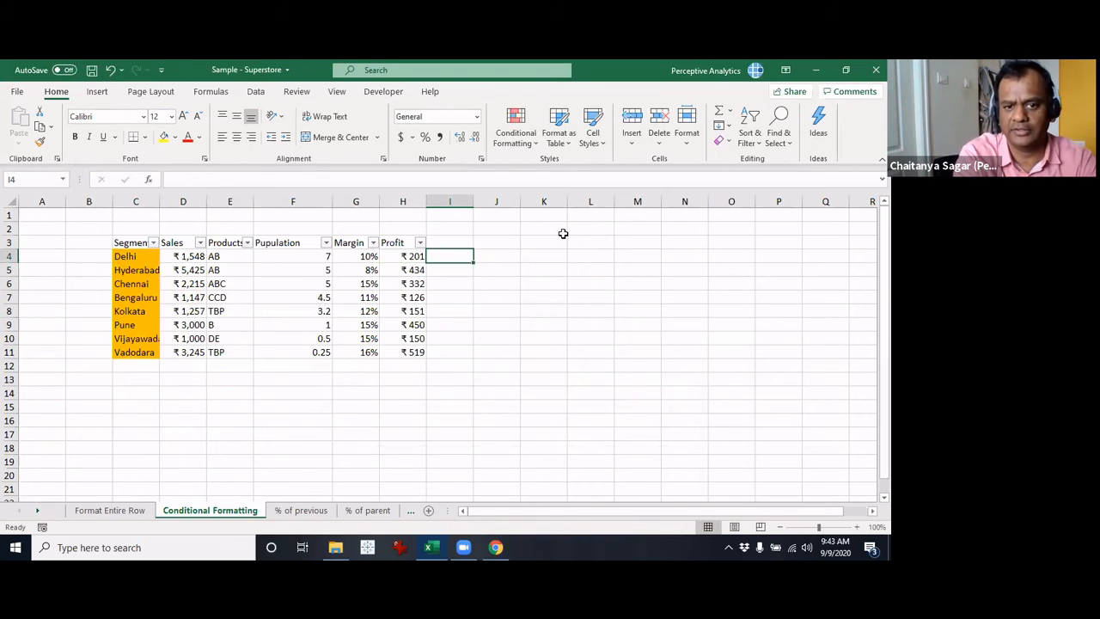
{"action": "type", "text": "201"}
{"action": "key", "text": "Return"}
{"action": "key", "text": "Up"}
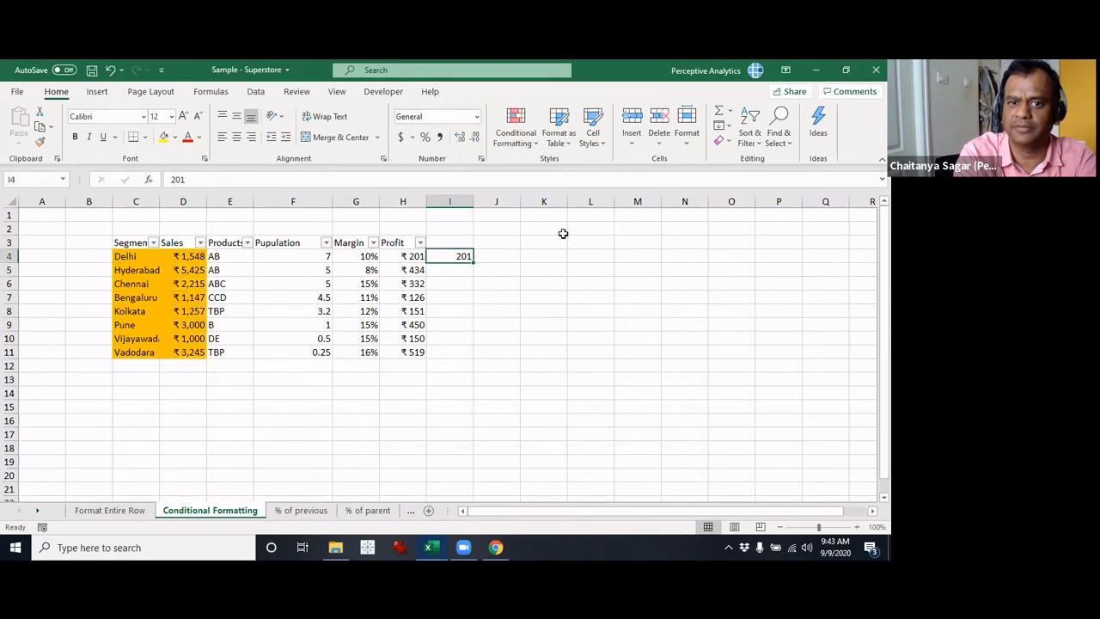
{"action": "key", "text": "Right"}
{"action": "type", "text": "201"}
{"action": "key", "text": "Return"}
{"action": "key", "text": "Up"}
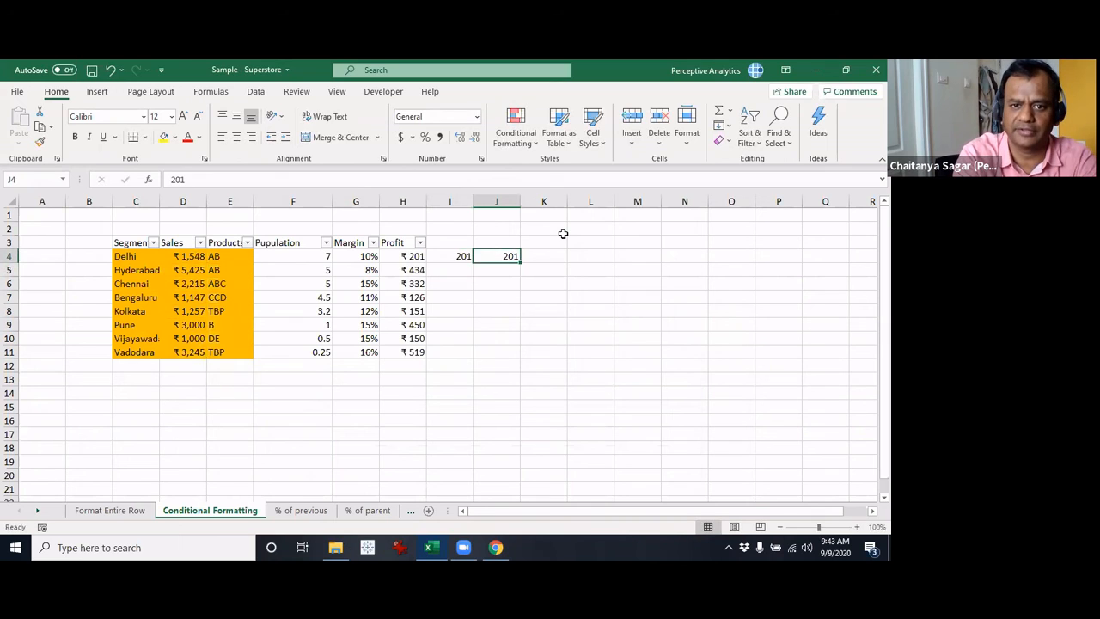
Clear the test values from I4 and J4, and set Delhi's Profit in H4 back to 155
{"action": "key", "text": "shift+Left"}
{"action": "key", "text": "Delete"}
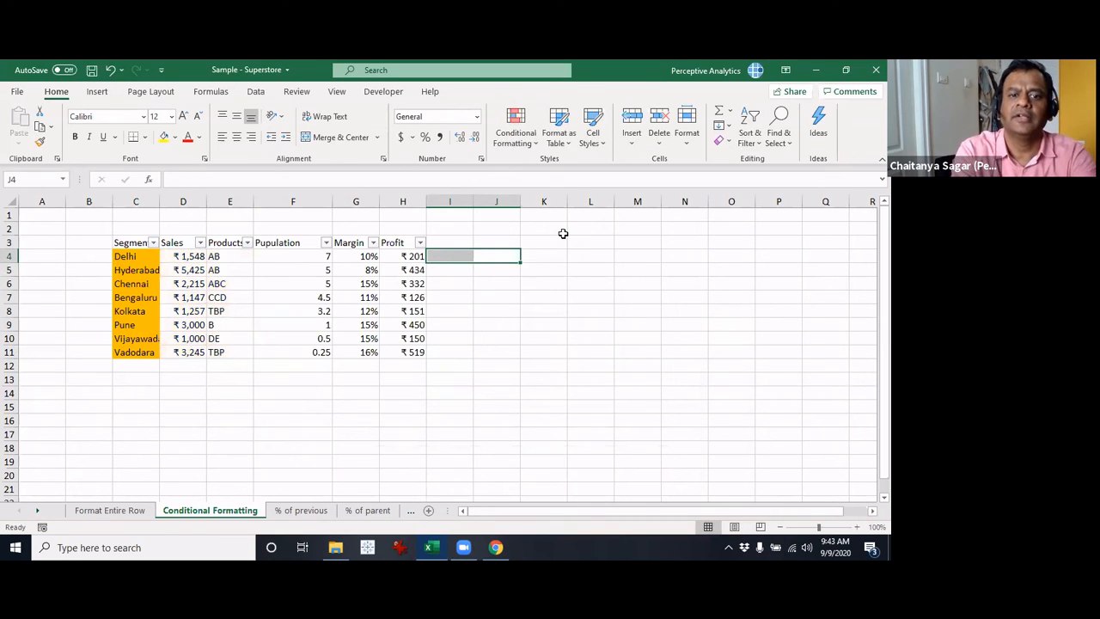
{"action": "key", "text": "Left"}
{"action": "key", "text": "Left"}
{"action": "type", "text": "155"}
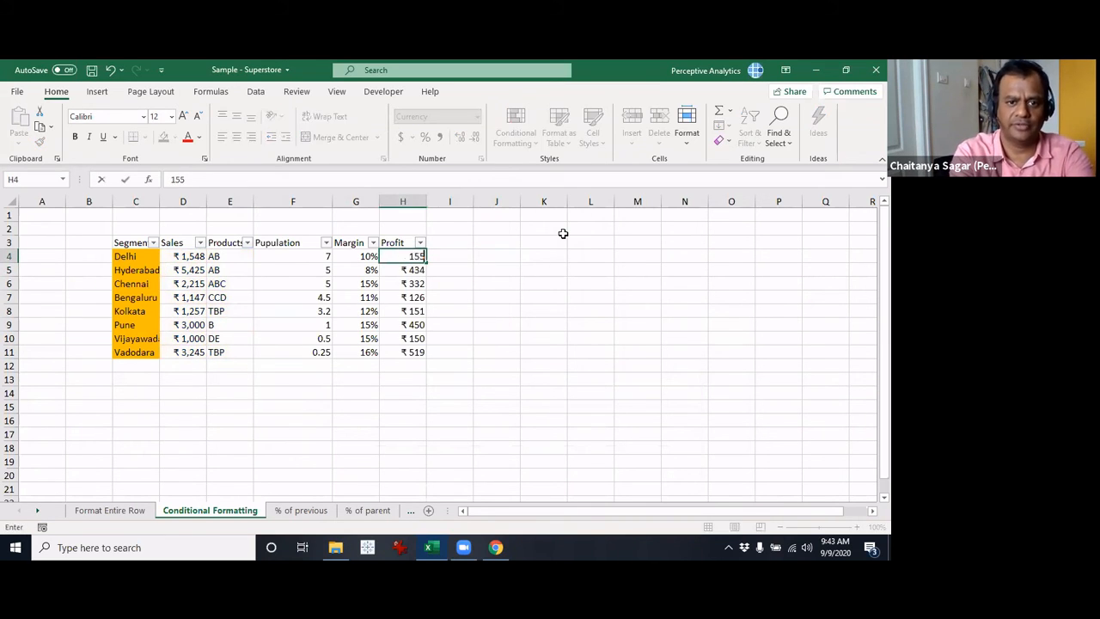
{"action": "key", "text": "Return"}
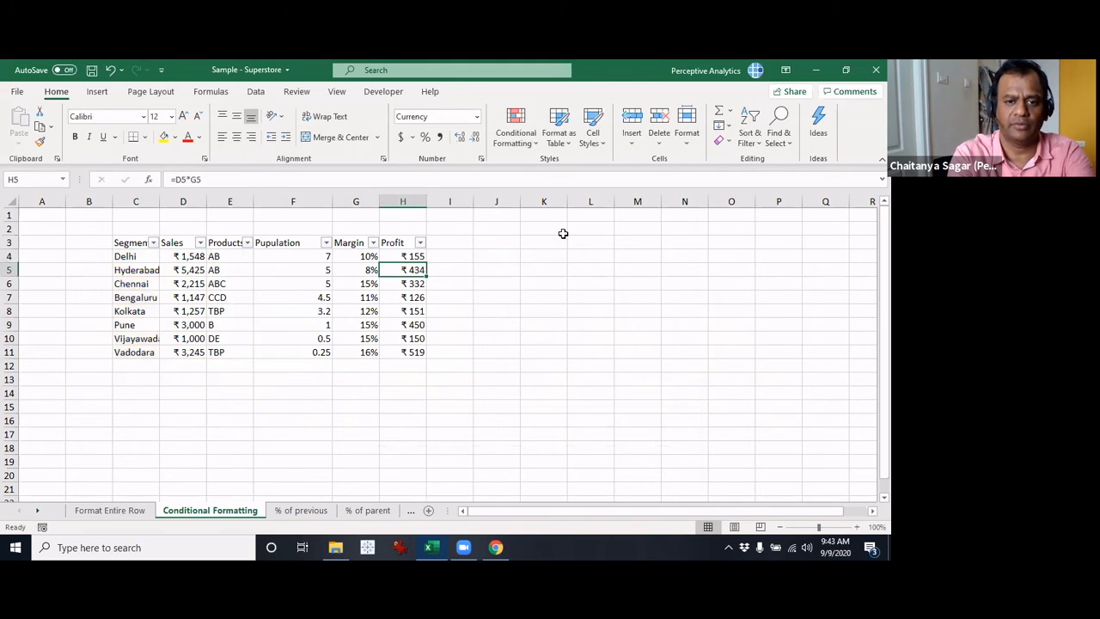
{"action": "key", "text": "Up"}
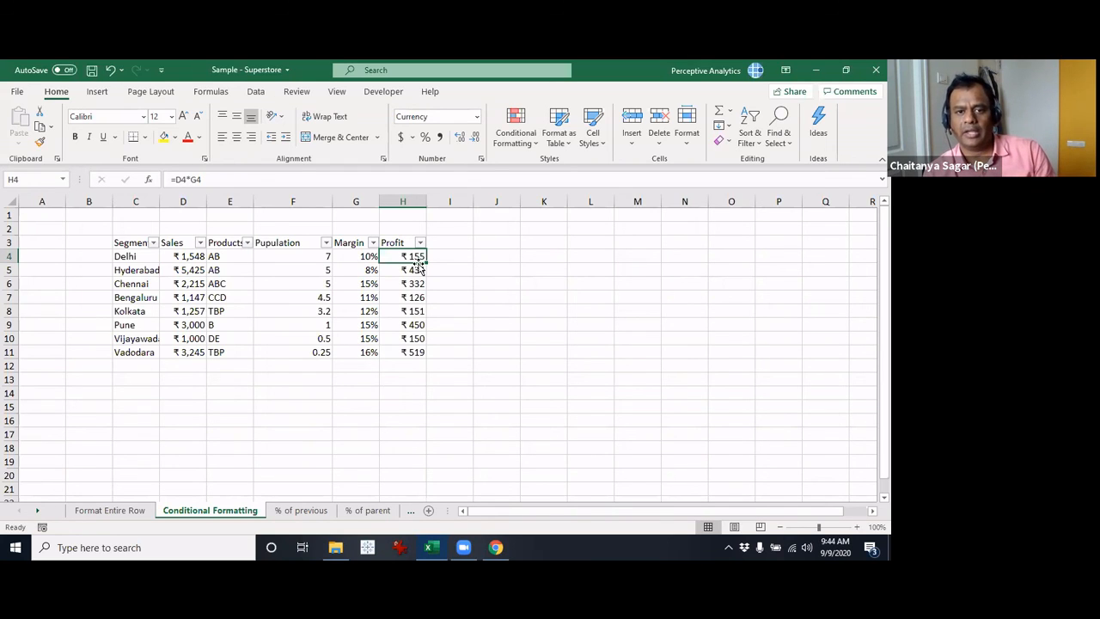
Reopen the =H$4>200 rule on the table rows to review its formula, and reapply it
{"action": "left_click_drag", "start_coordinate": [115, 256], "coordinate": [518, 349]}
{"action": "key", "text": "alt+h"}
{"action": "key", "text": "l"}
{"action": "key", "text": "r"}
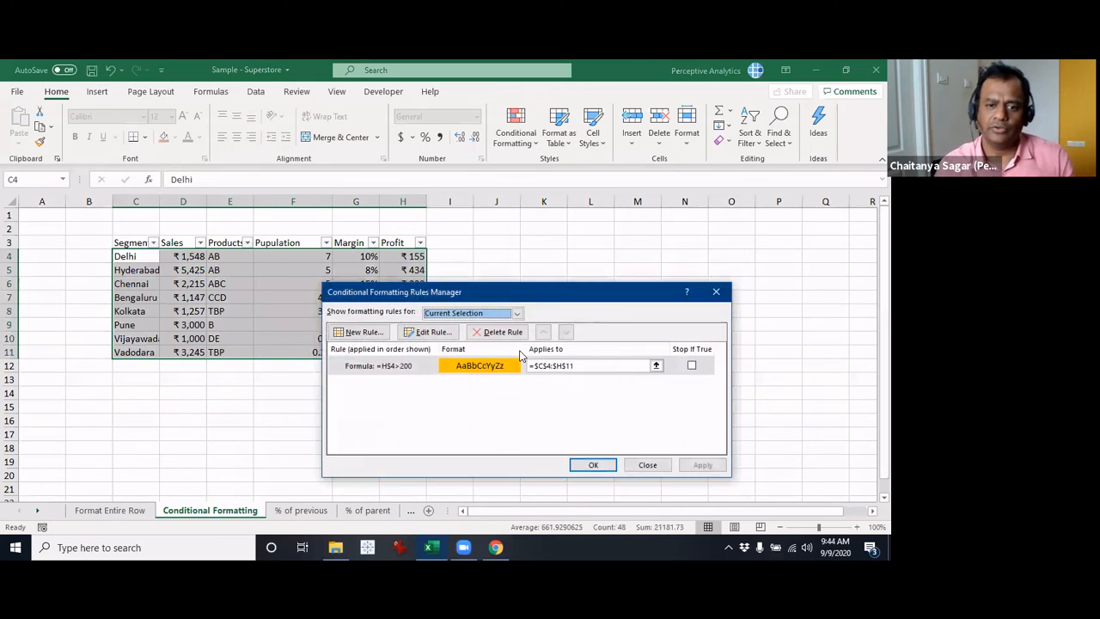
{"action": "left_click", "coordinate": [406, 368]}
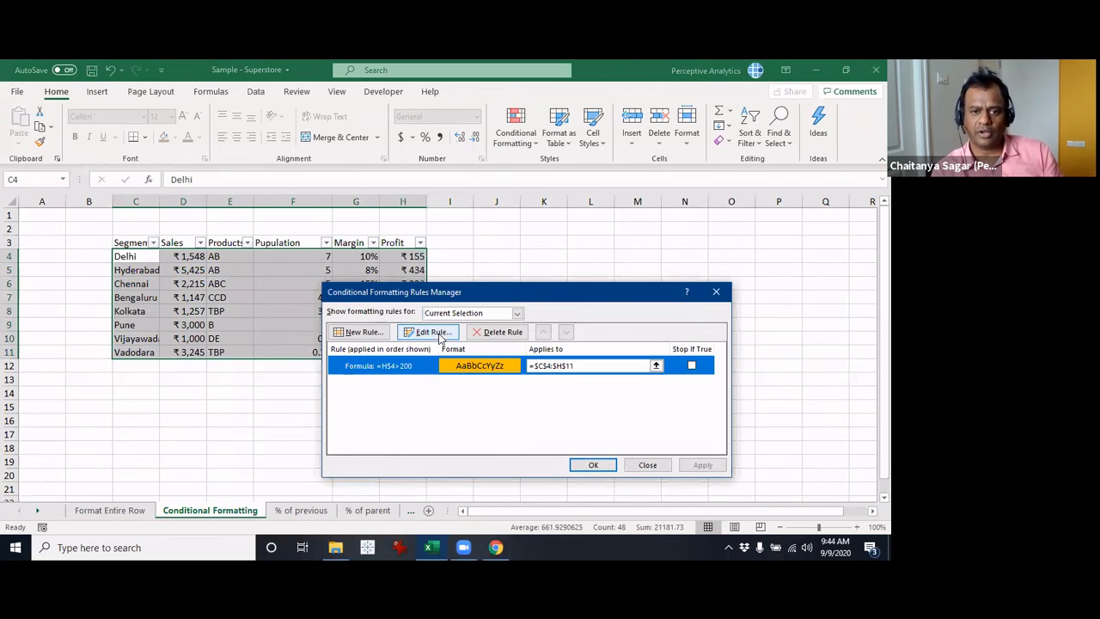
{"action": "left_click", "coordinate": [434, 333]}
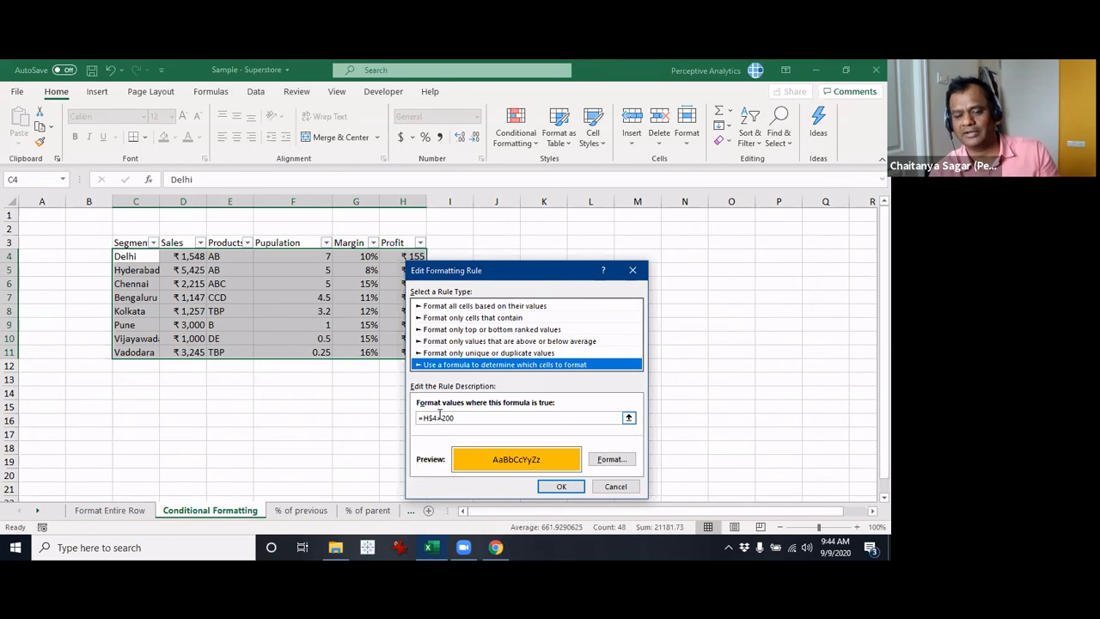
{"action": "left_click", "coordinate": [481, 419]}
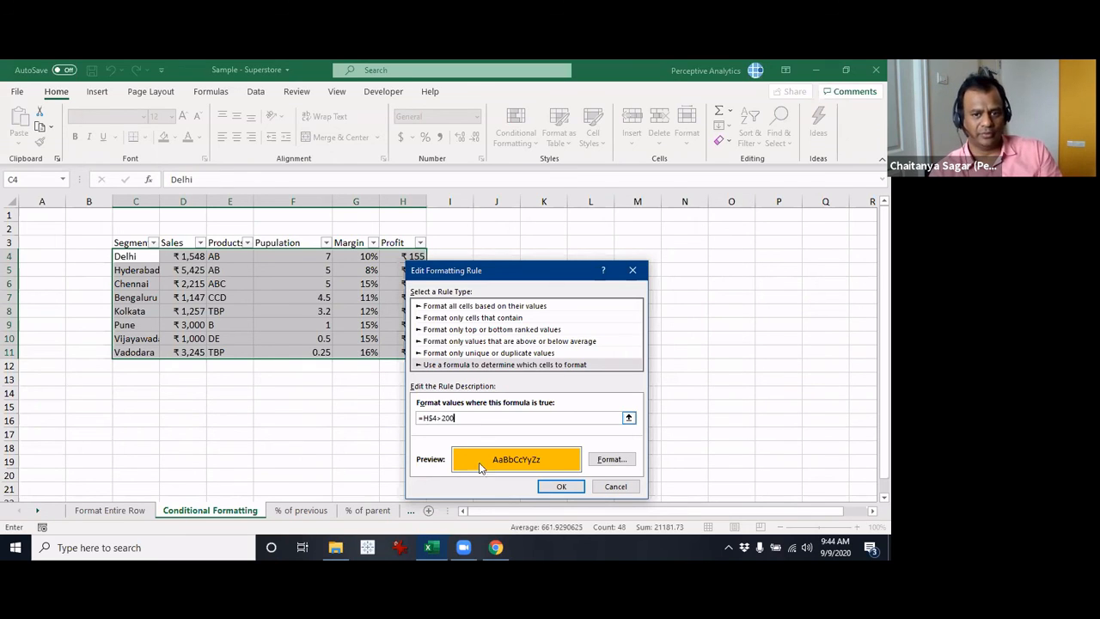
{"action": "left_click", "coordinate": [563, 488]}
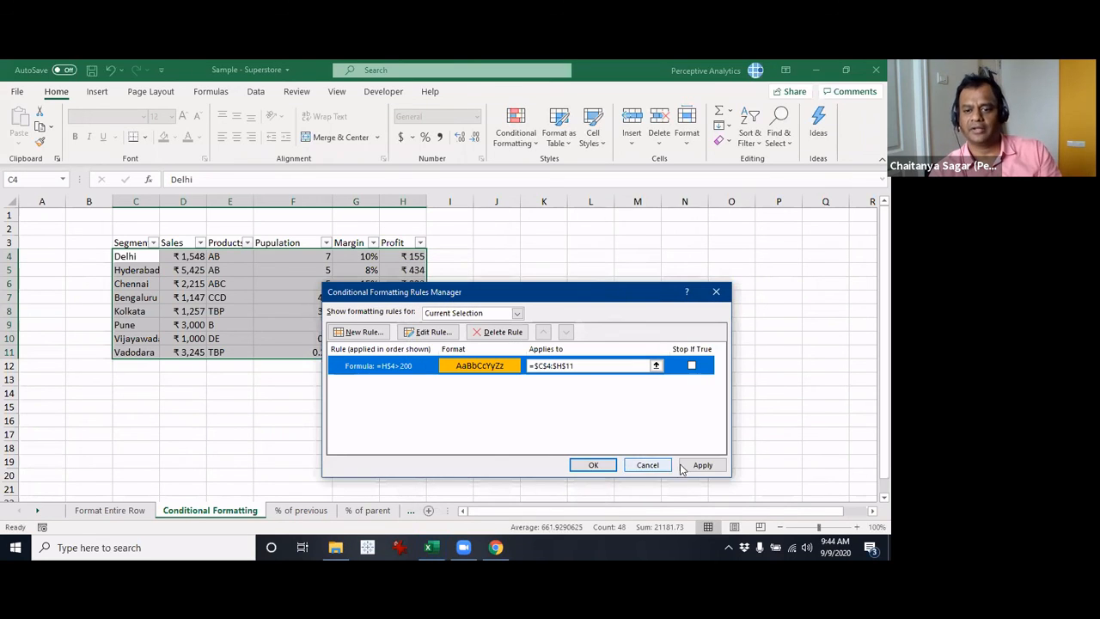
{"action": "left_click", "coordinate": [699, 464]}
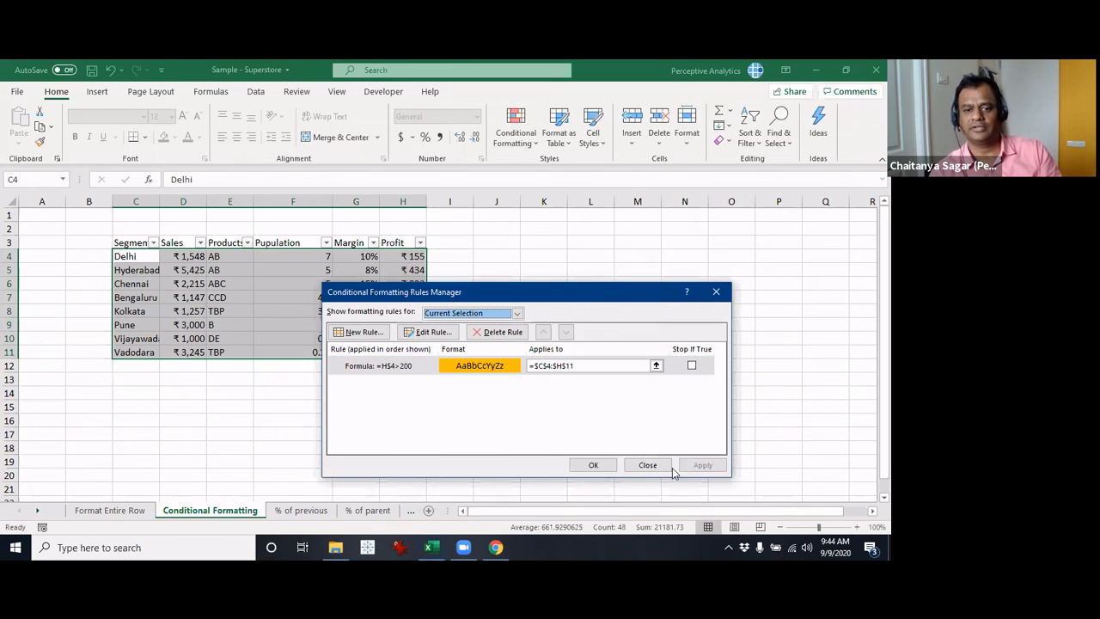
{"action": "left_click", "coordinate": [593, 465]}
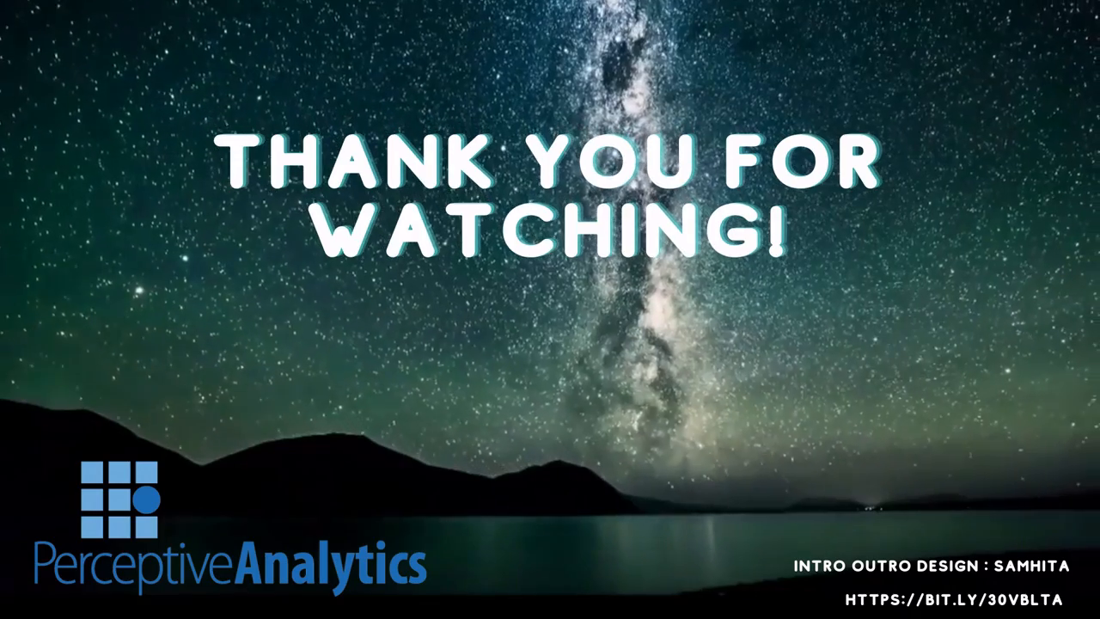